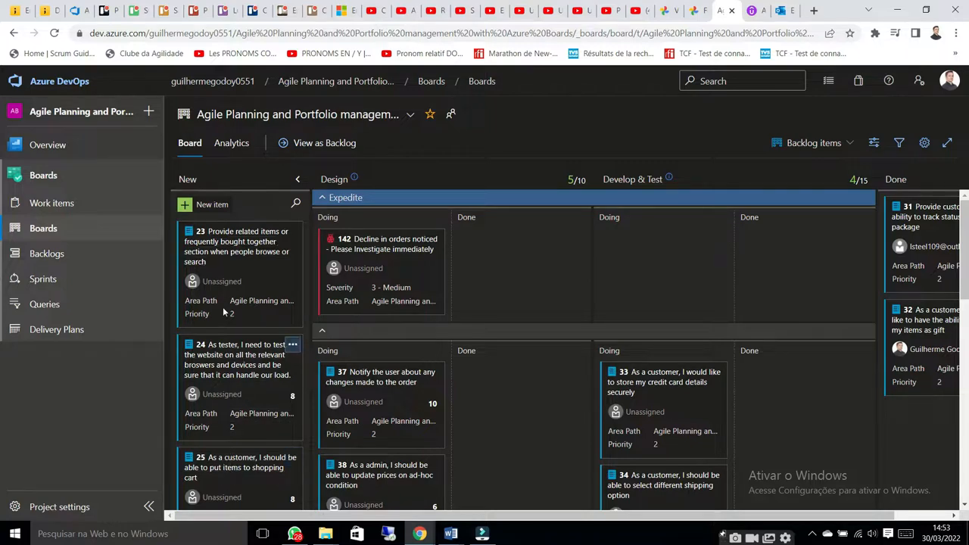
Move bug 142 in the Expedite lane to Design's Done section and back to Doing
click(186, 206)
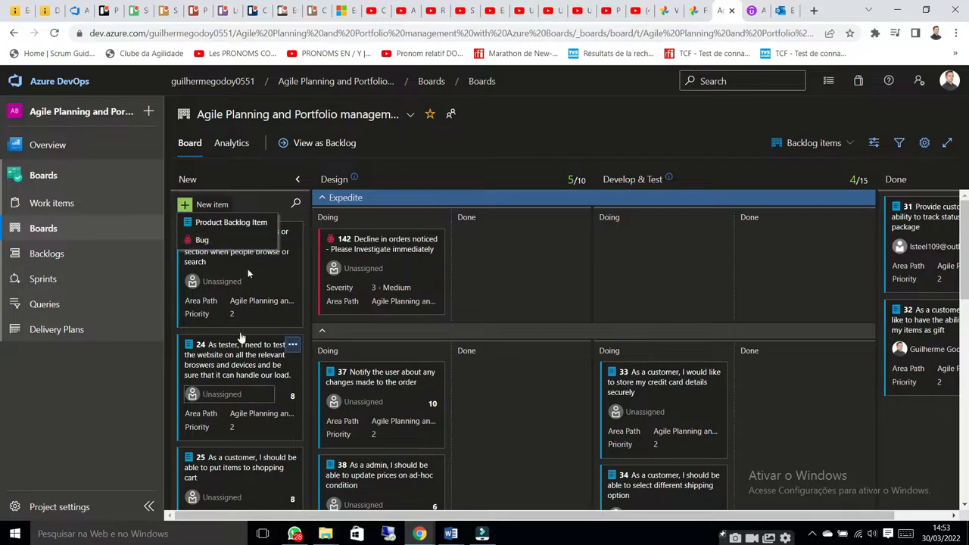
click(523, 240)
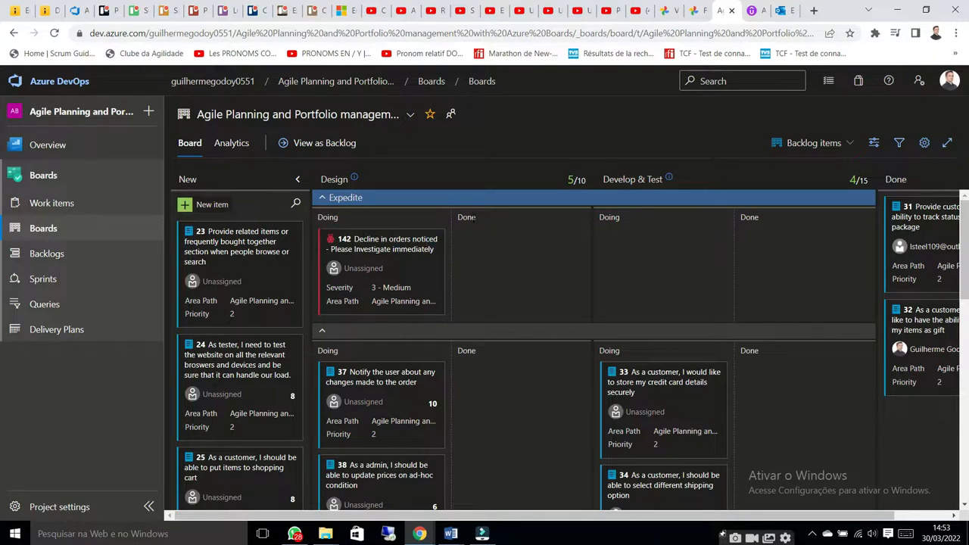
drag(356, 302, 493, 301)
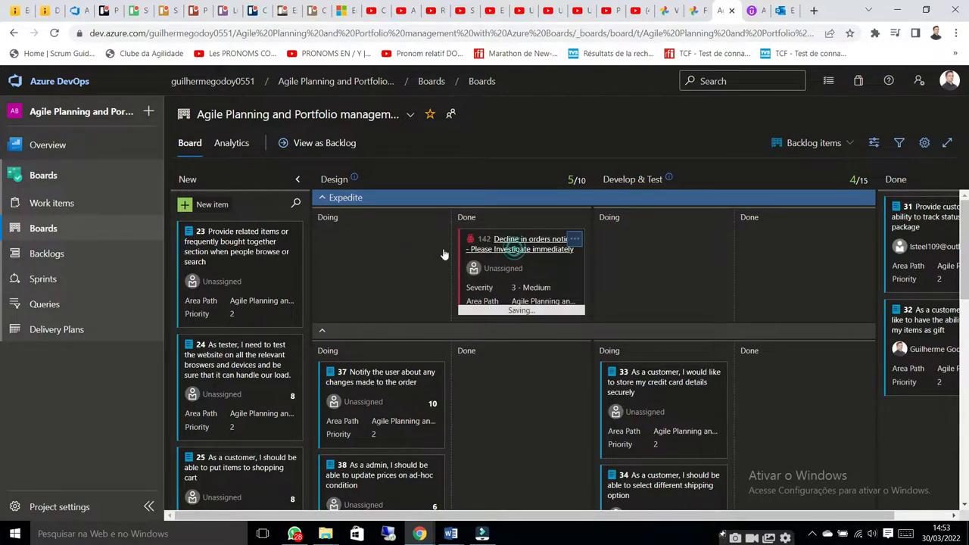
drag(465, 269, 356, 303)
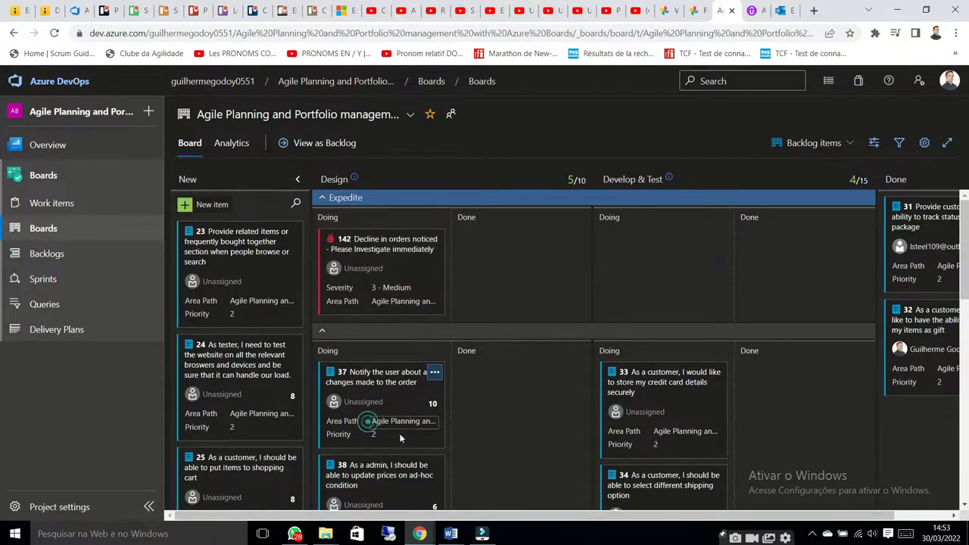
Reorder backlog item 37 below item 38 in the Doing section of the Design column
mouse_move(400, 438)
mouse_down()
mouse_move(520, 403)
mouse_move(500, 412)
mouse_move(543, 419)
mouse_move(385, 423)
mouse_move(401, 429)
mouse_move(401, 447)
mouse_up()
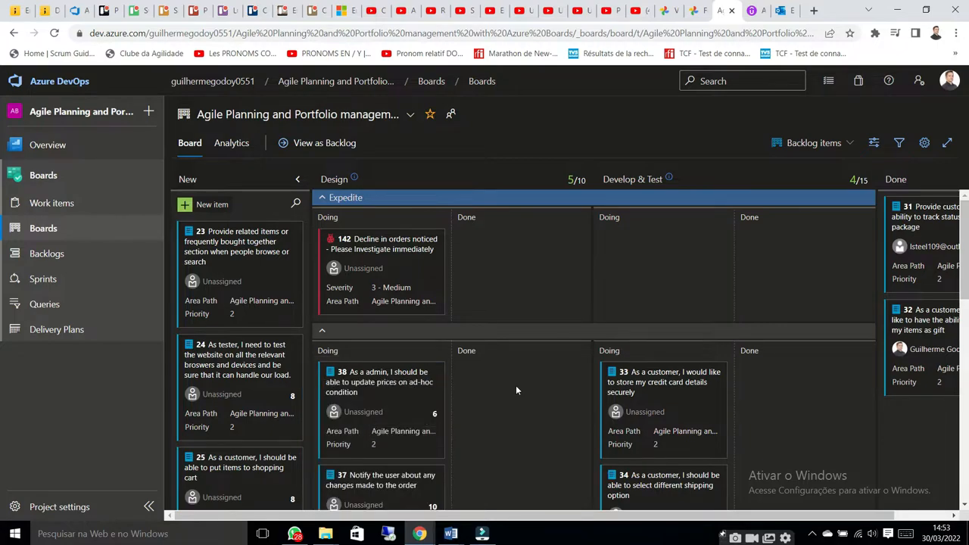
In Develop & Test, move item 33 to Done and item 34 up to Doing in the Expedite lane
scroll(628, 233, down, 1)
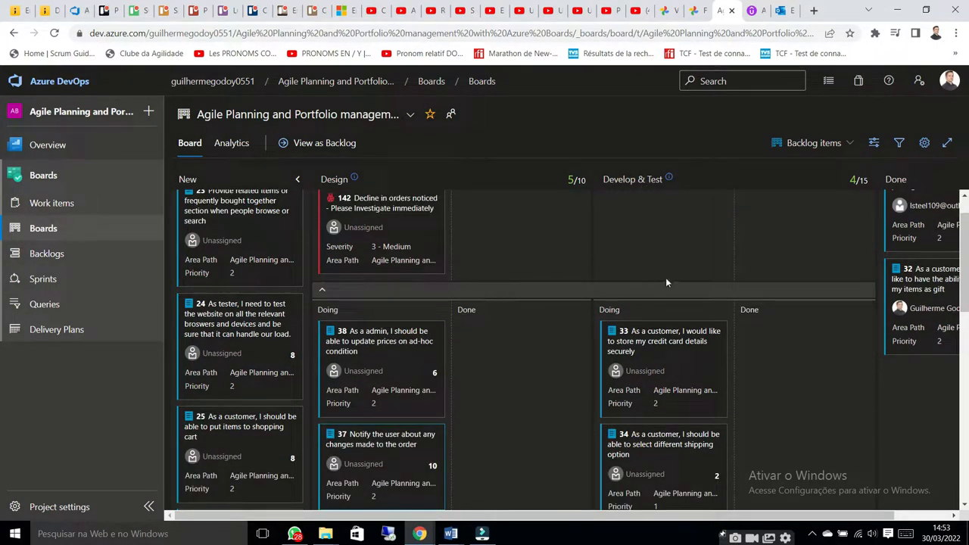
drag(658, 356, 780, 381)
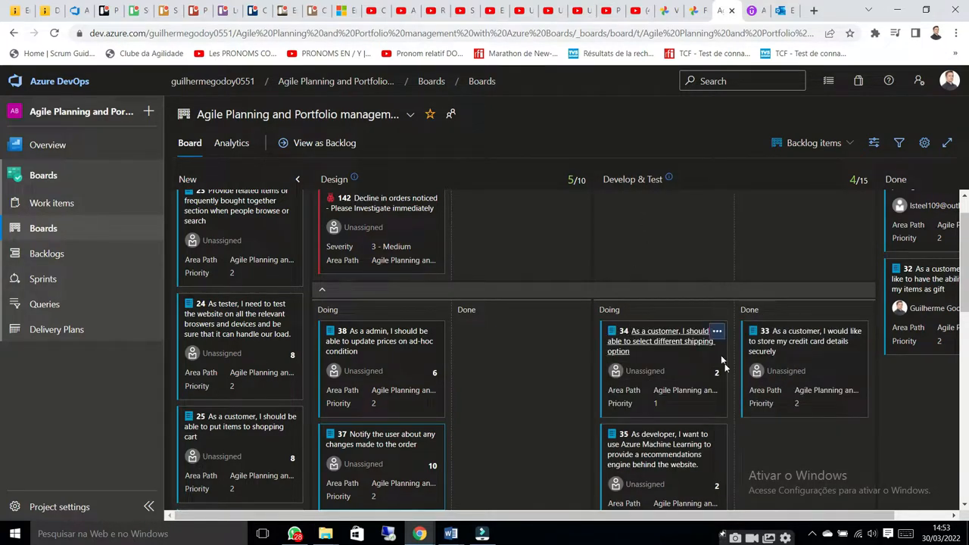
drag(666, 357, 667, 265)
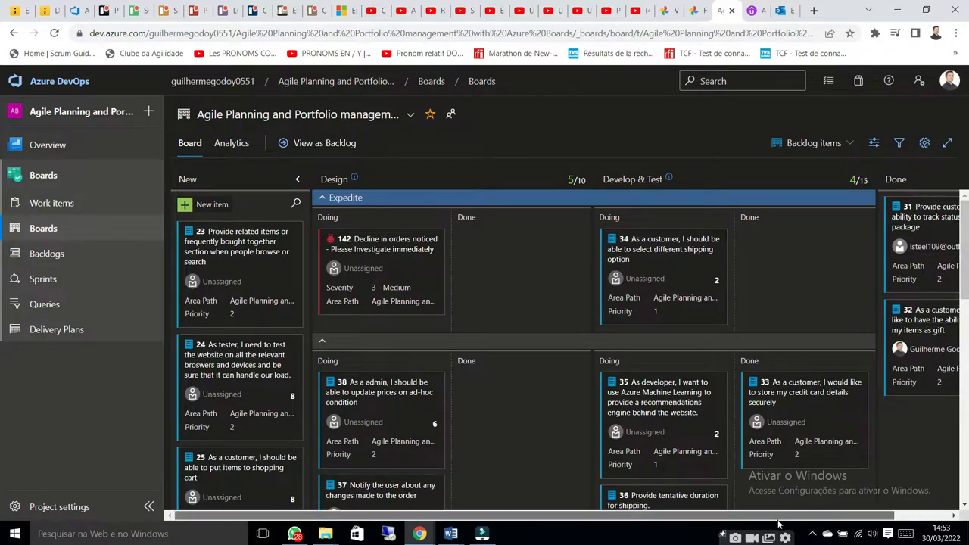
Examine the board's column settings for New and Design, including Design's WIP limit, and close them without changes
scroll(877, 302, right, 2)
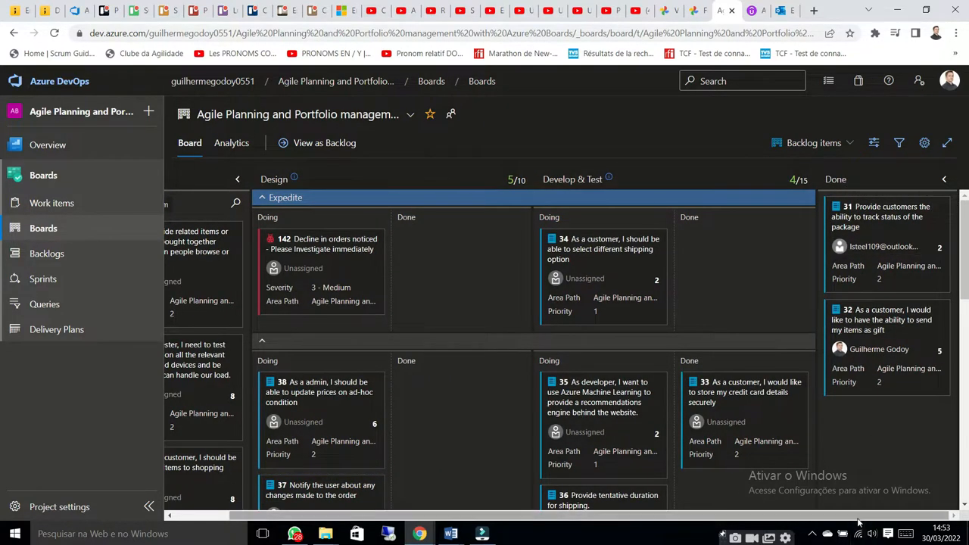
drag(856, 517, 797, 521)
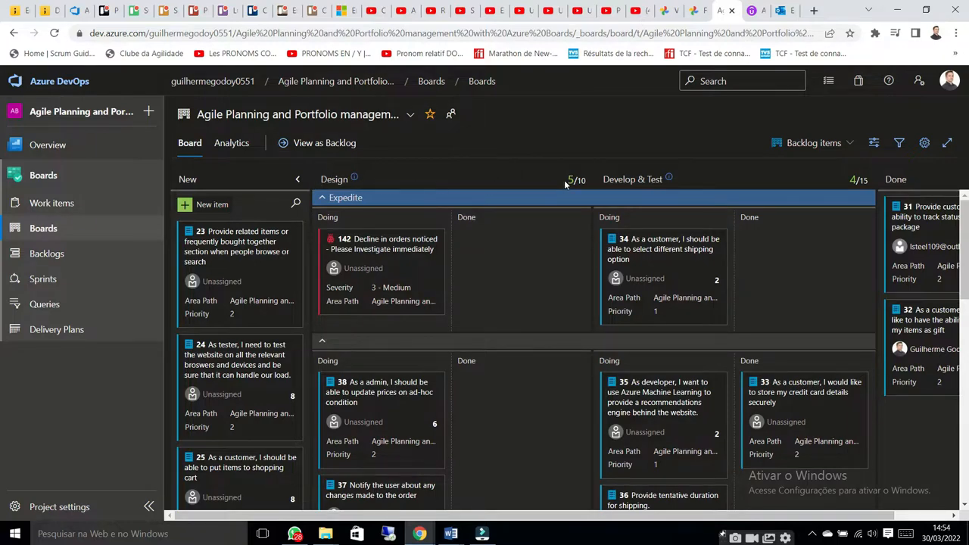
click(925, 143)
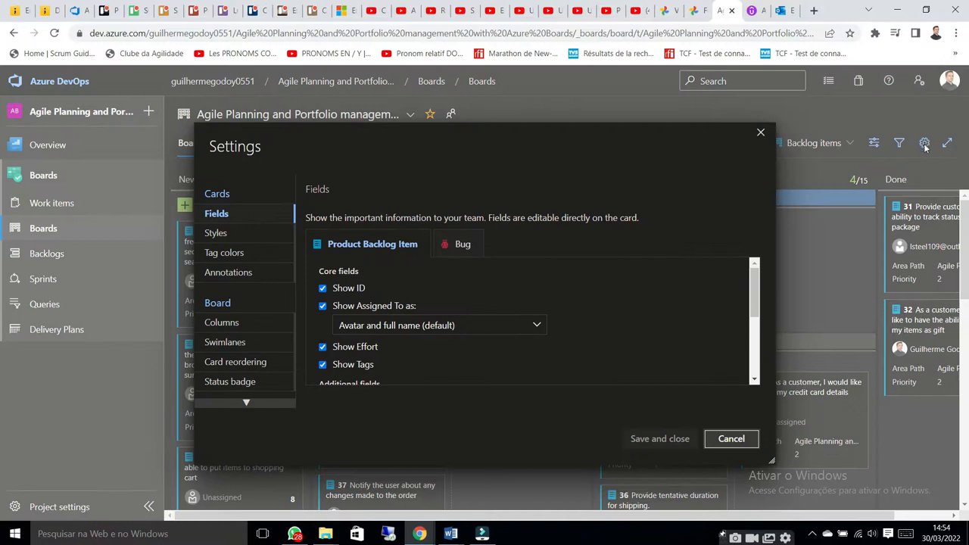
click(238, 325)
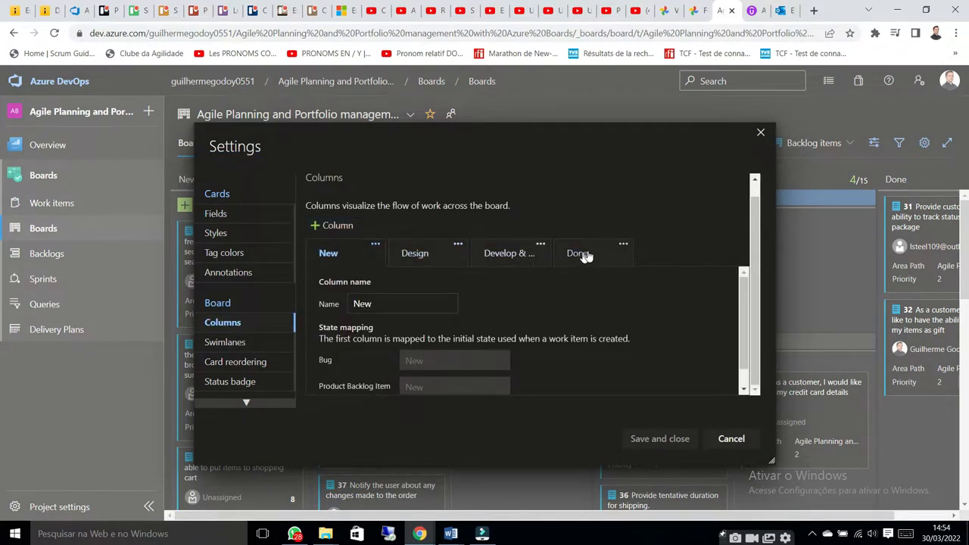
scroll(464, 290, down, 1)
scroll(492, 299, down, 1)
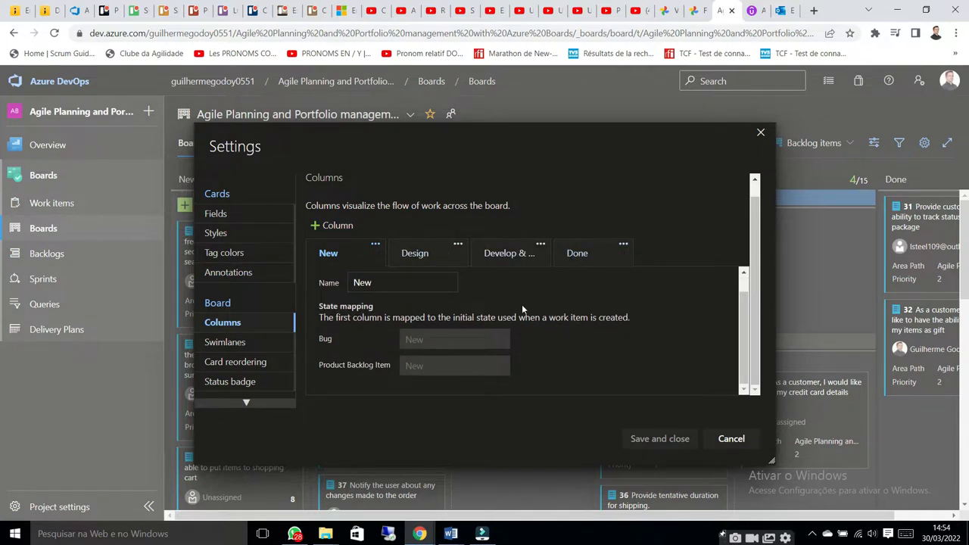
scroll(497, 291, up, 2)
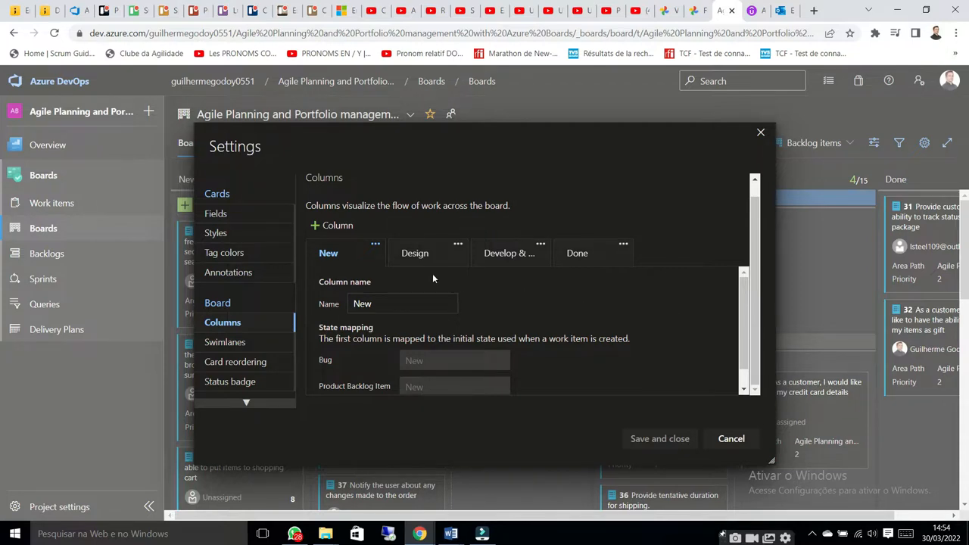
click(412, 253)
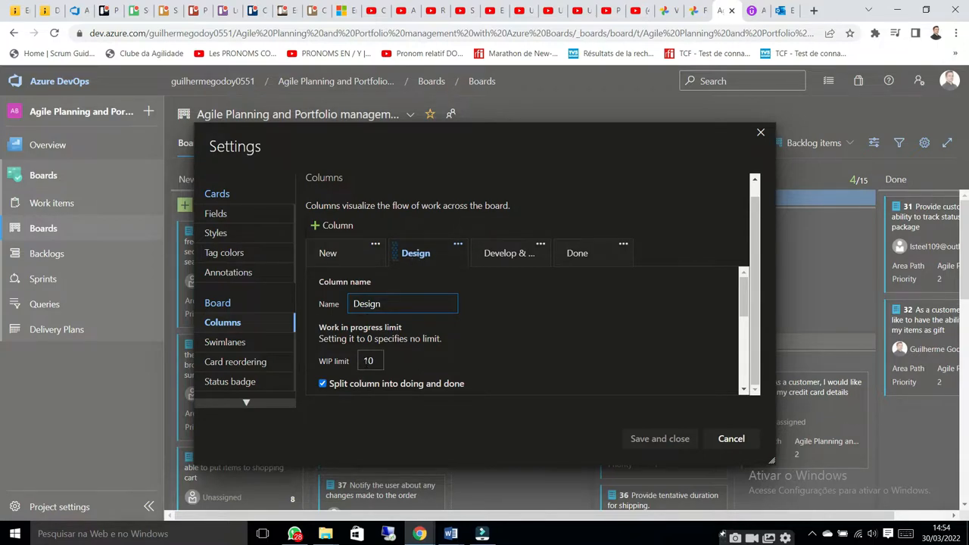
double_click(365, 360)
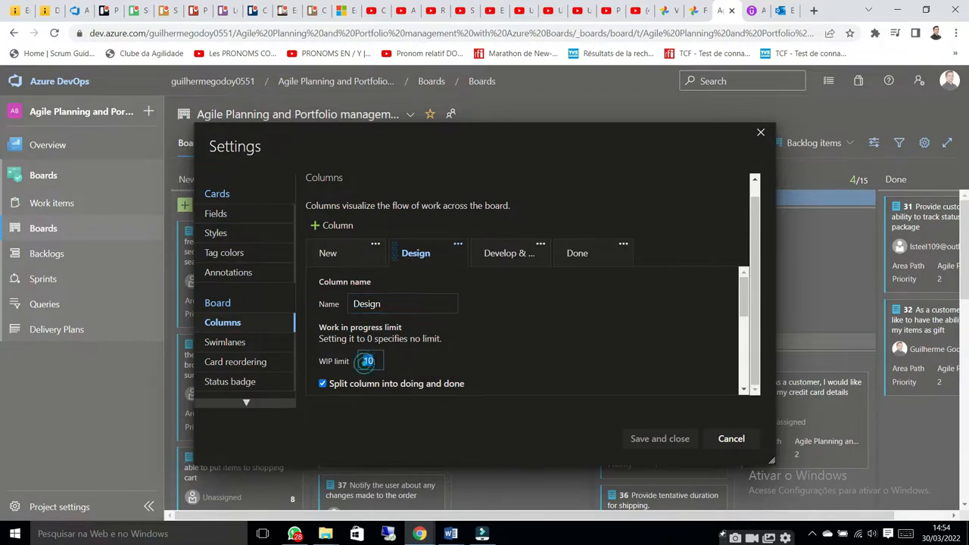
click(761, 133)
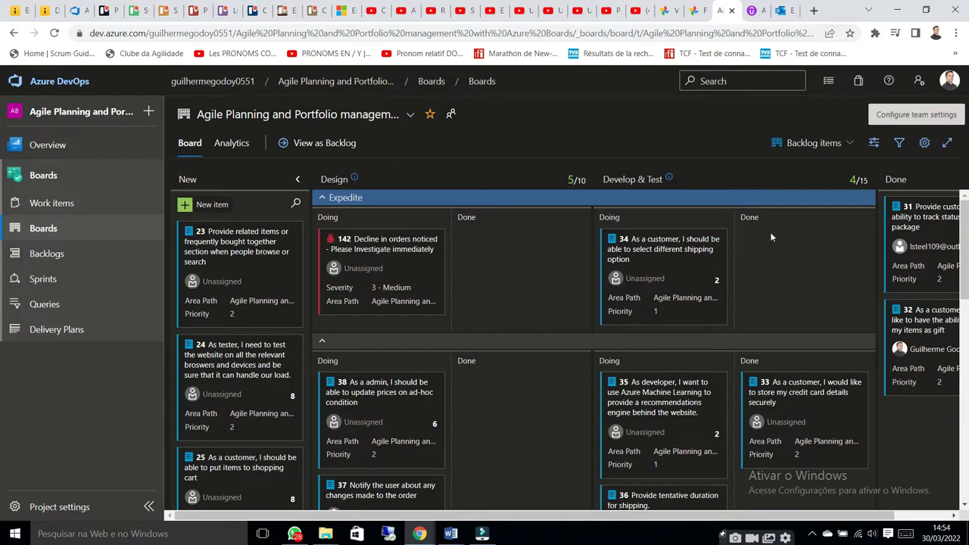
Examine the item counts against the WIP limits of the Design and Develop & Test columns
triple_click(574, 179)
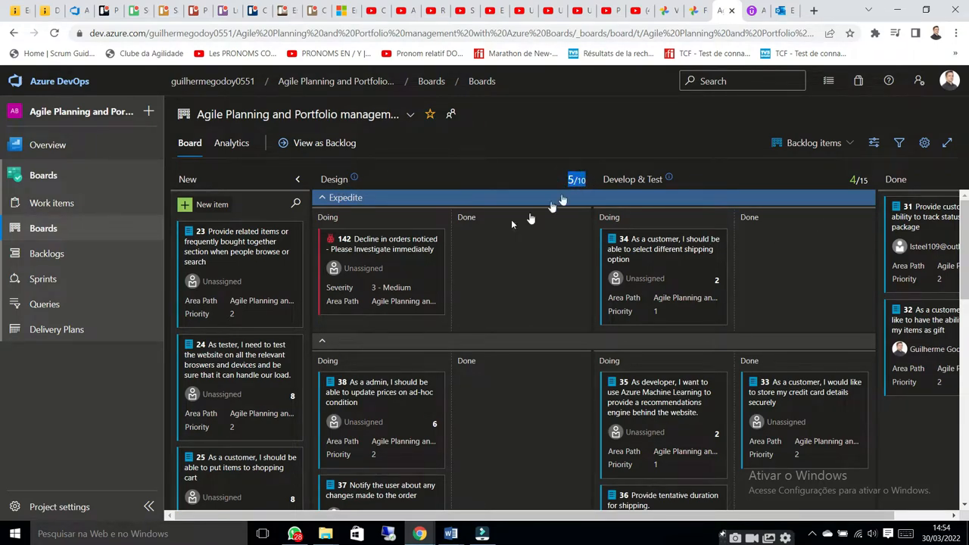
scroll(397, 290, down, 3)
scroll(399, 250, down, 3)
scroll(396, 255, up, 6)
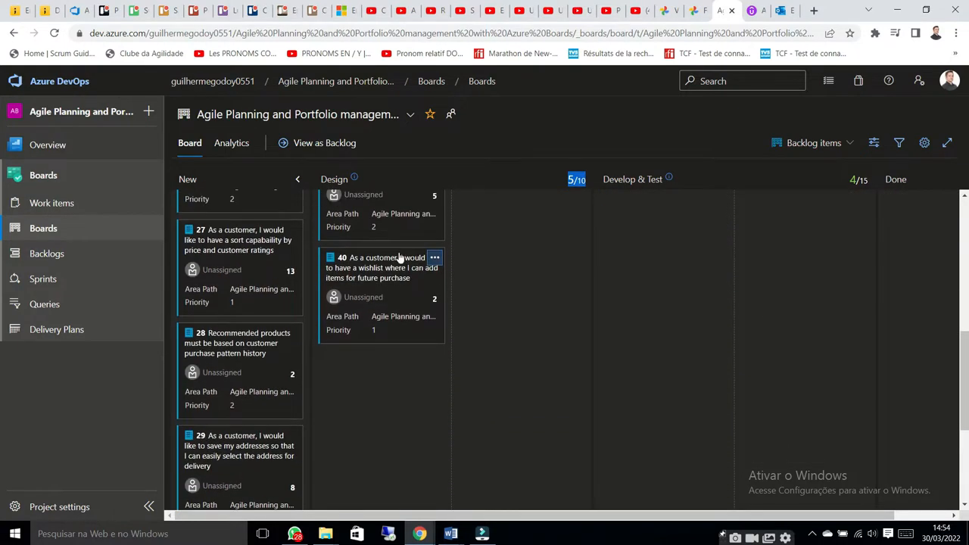
scroll(401, 356, down, 3)
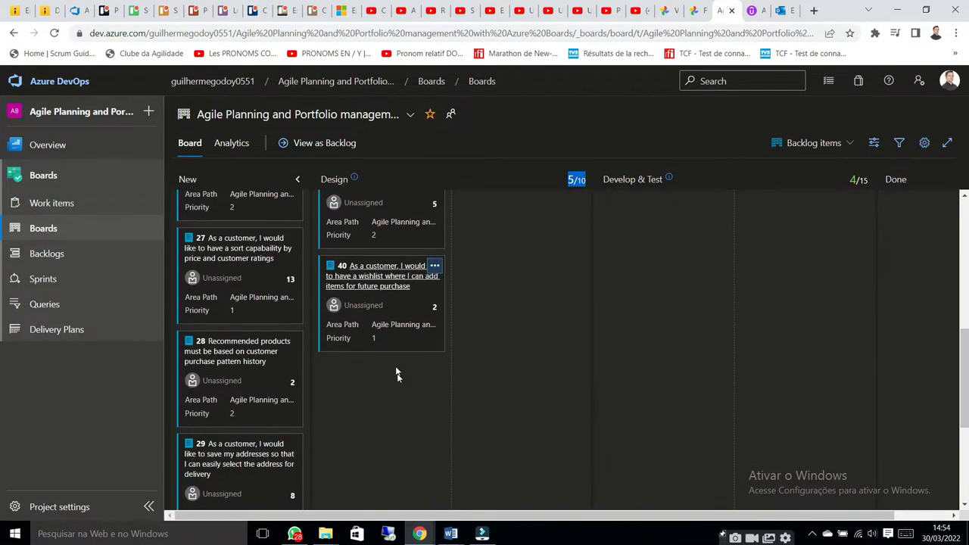
scroll(416, 288, up, 3)
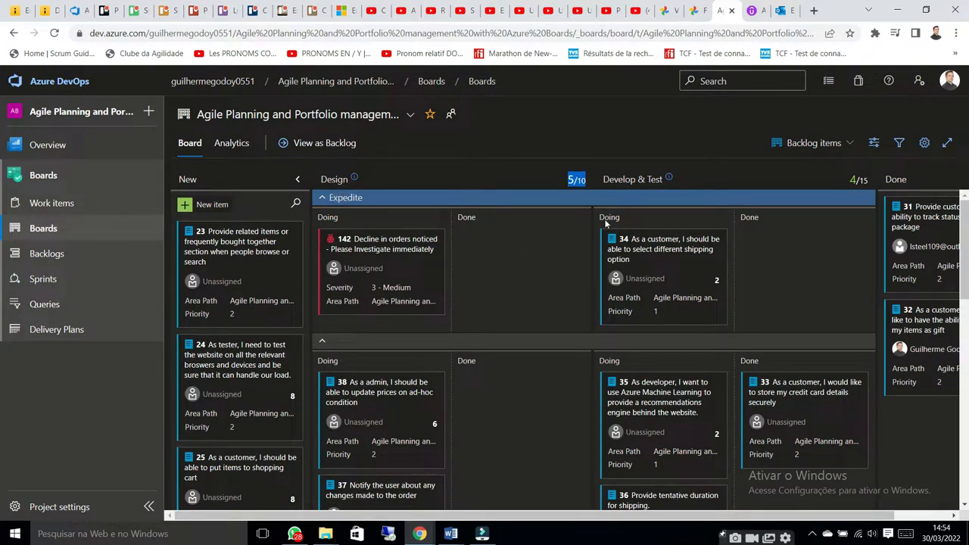
drag(849, 188, 864, 187)
click(865, 183)
drag(577, 179, 587, 183)
click(580, 180)
click(867, 182)
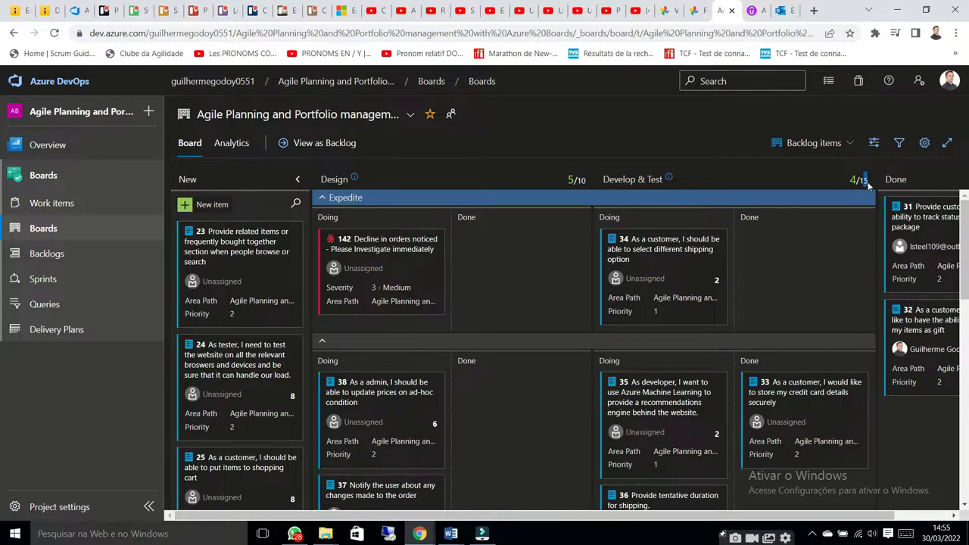
Set the Design column's WIP limit to 7 in the board settings and save
click(925, 142)
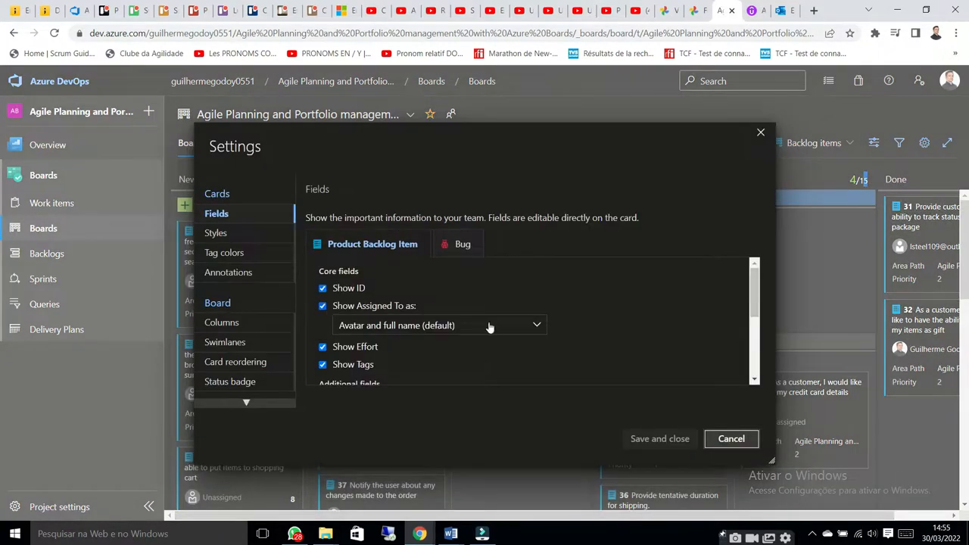
click(233, 325)
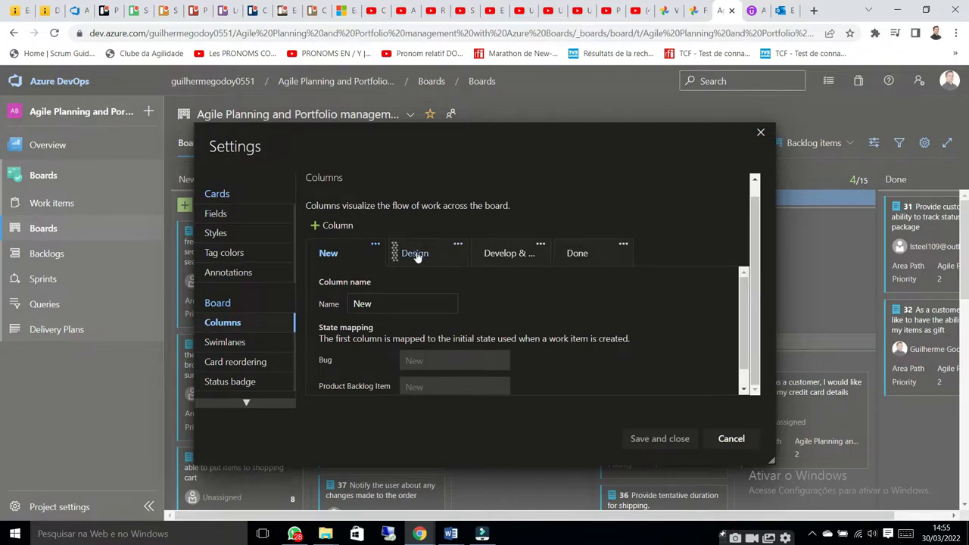
click(414, 253)
scroll(509, 277, down, 1)
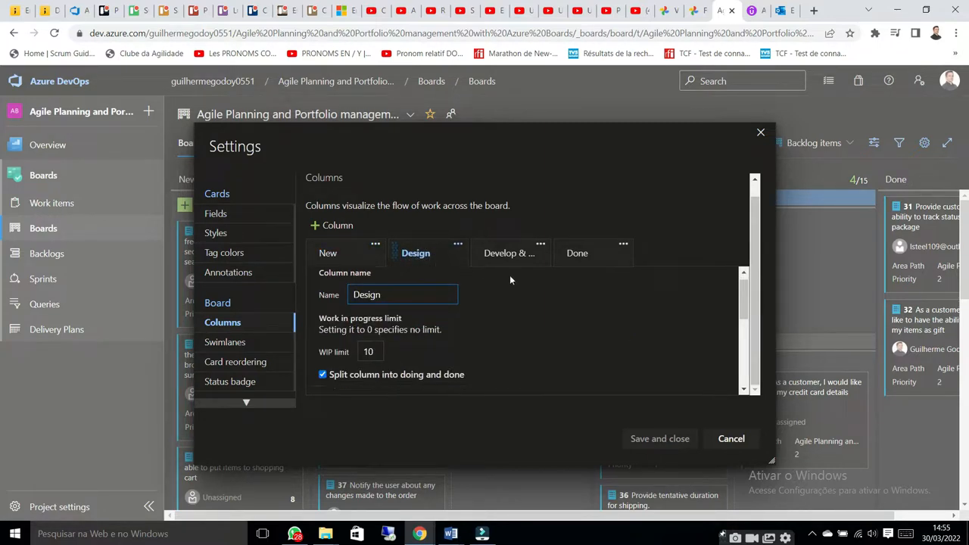
drag(380, 299, 357, 299)
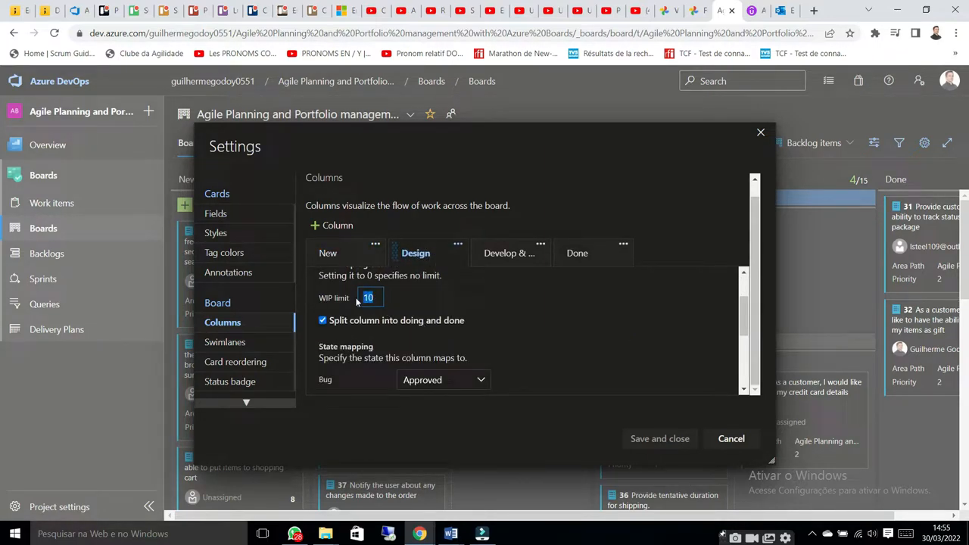
text(7)
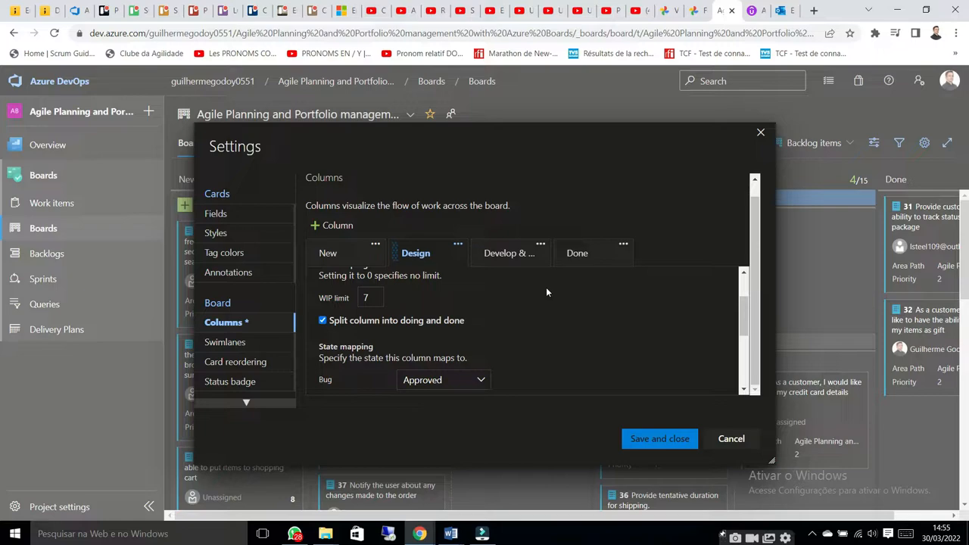
click(657, 440)
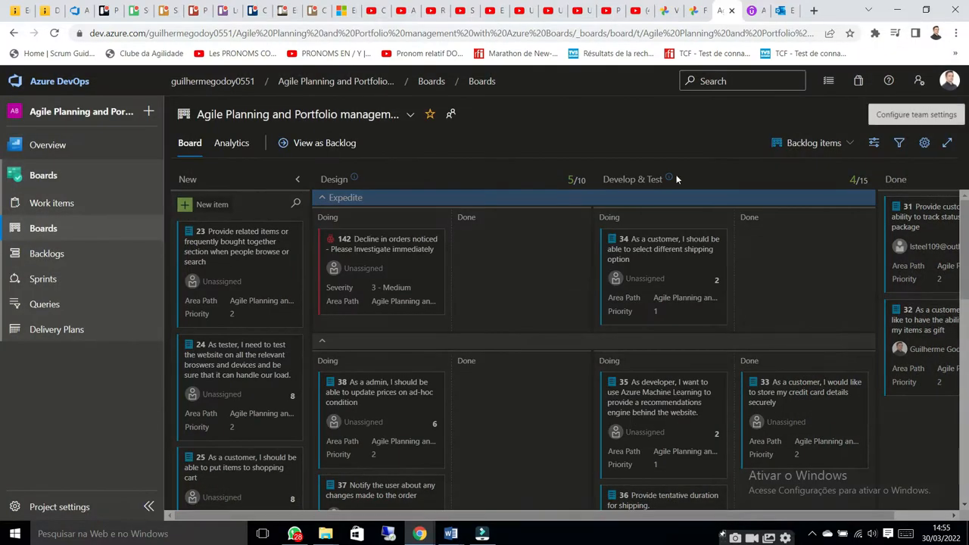
Set the Develop & Test column's WIP limit to 10 in the board settings and save
click(925, 143)
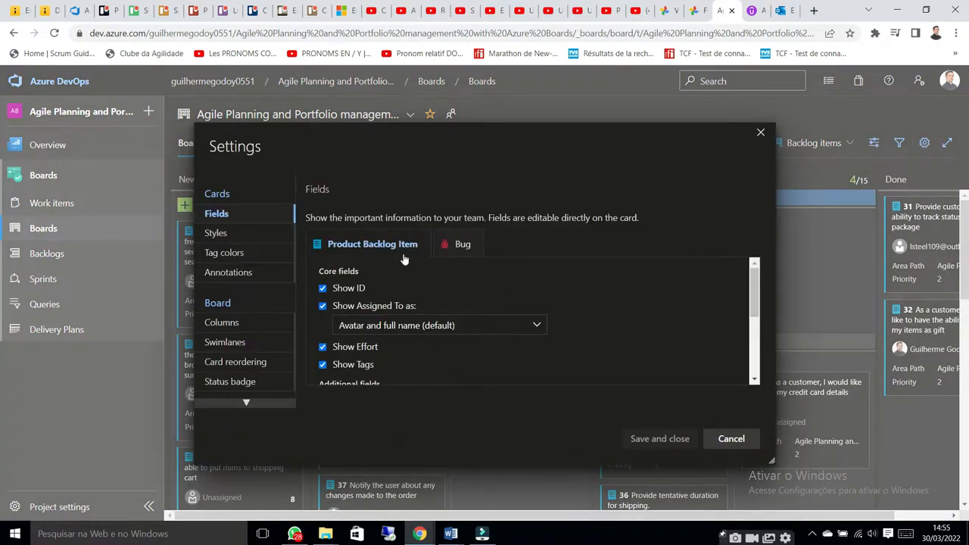
click(223, 324)
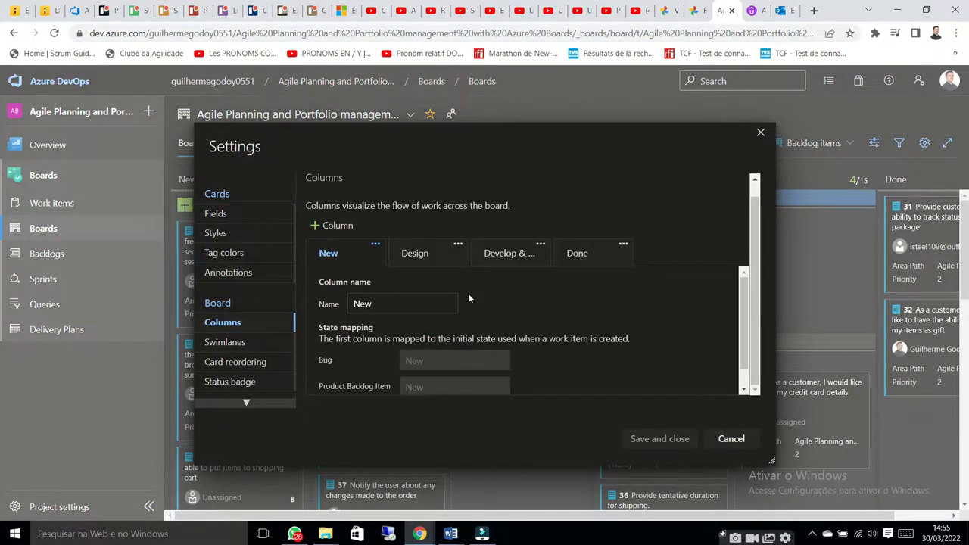
click(517, 256)
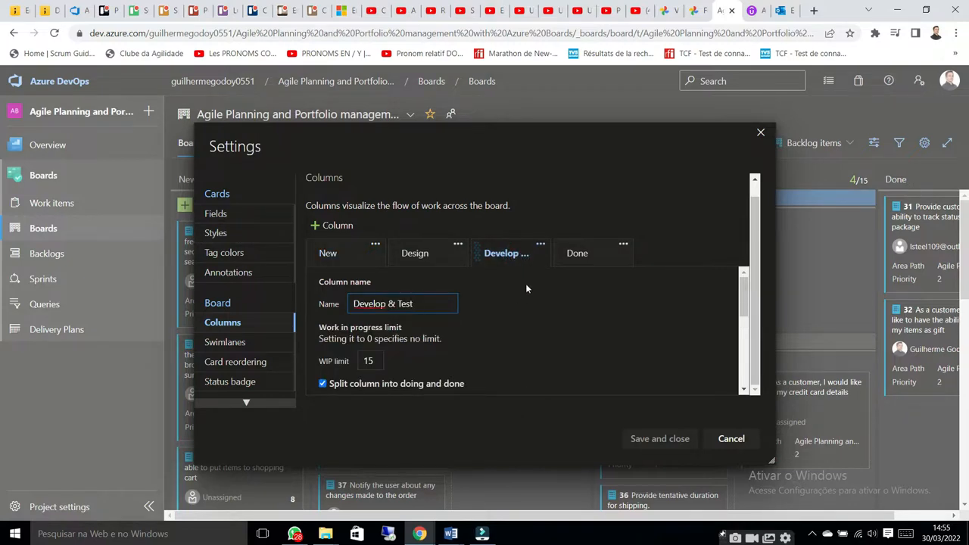
scroll(525, 283, down, 1)
double_click(369, 298)
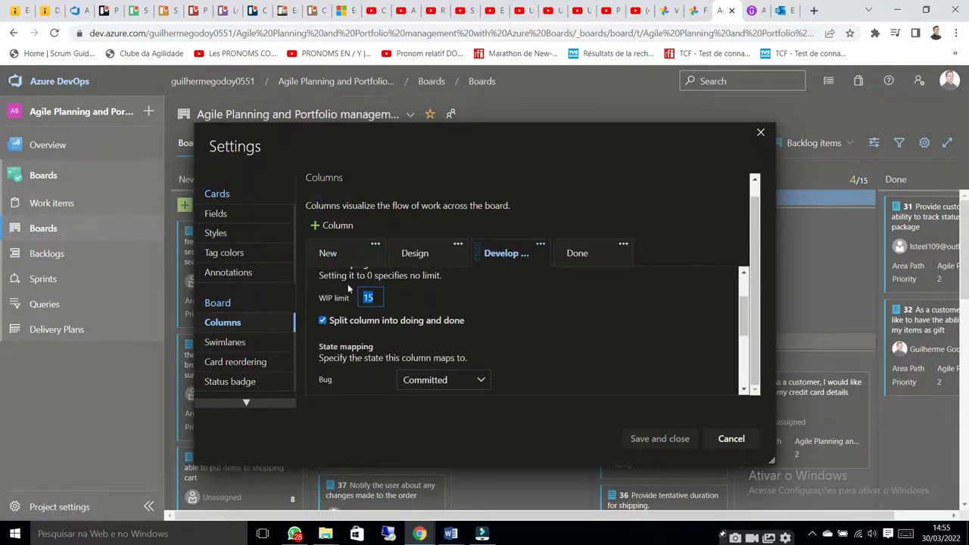
text(10)
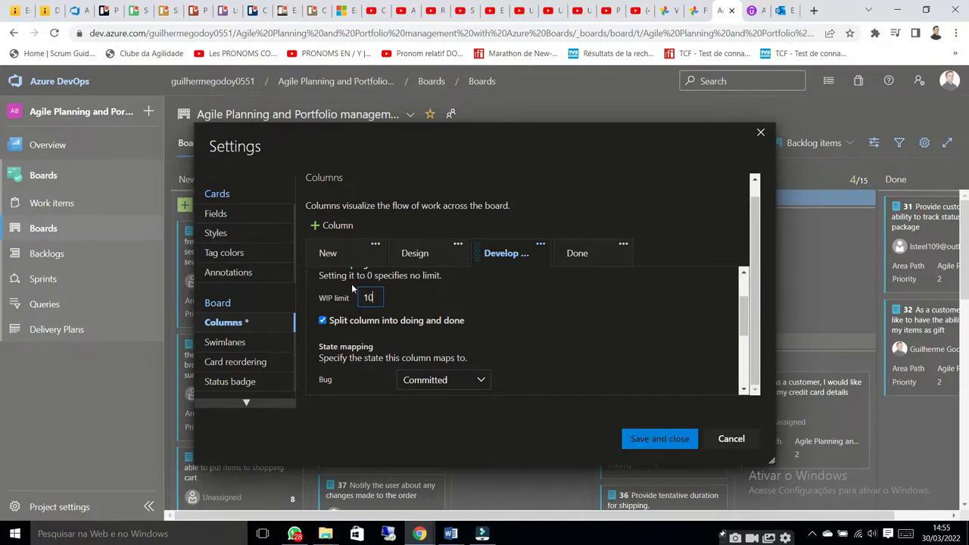
click(545, 298)
scroll(559, 313, down, 2)
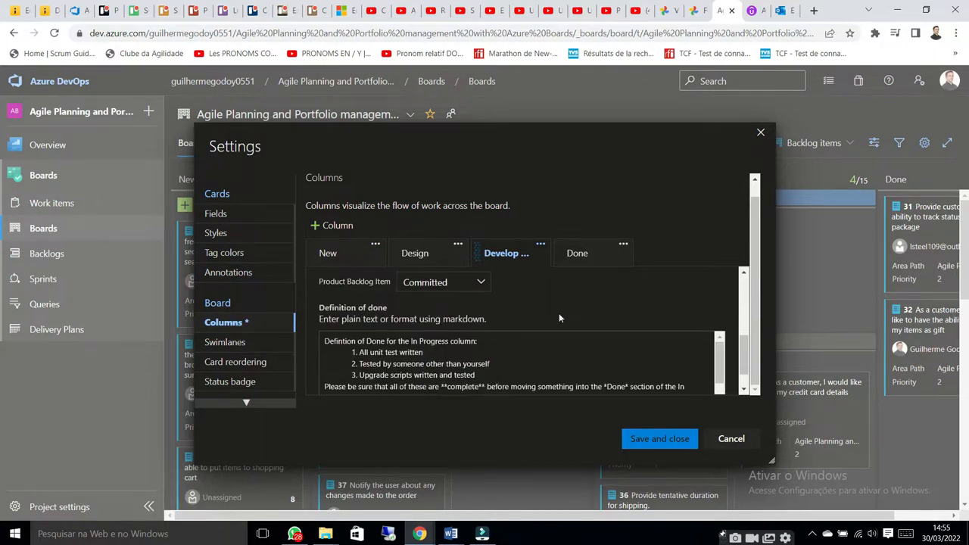
scroll(606, 349, up, 2)
scroll(644, 381, down, 1)
scroll(644, 381, down, 2)
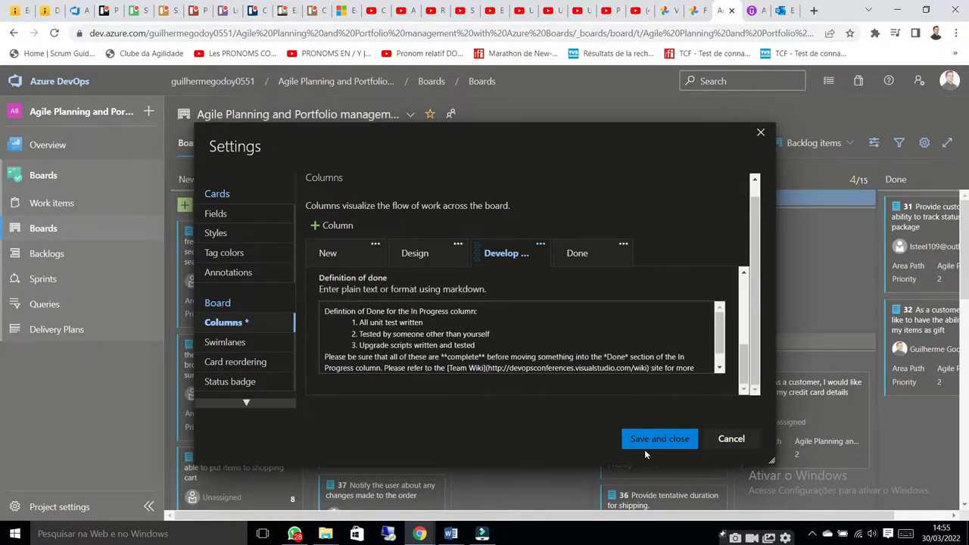
click(655, 440)
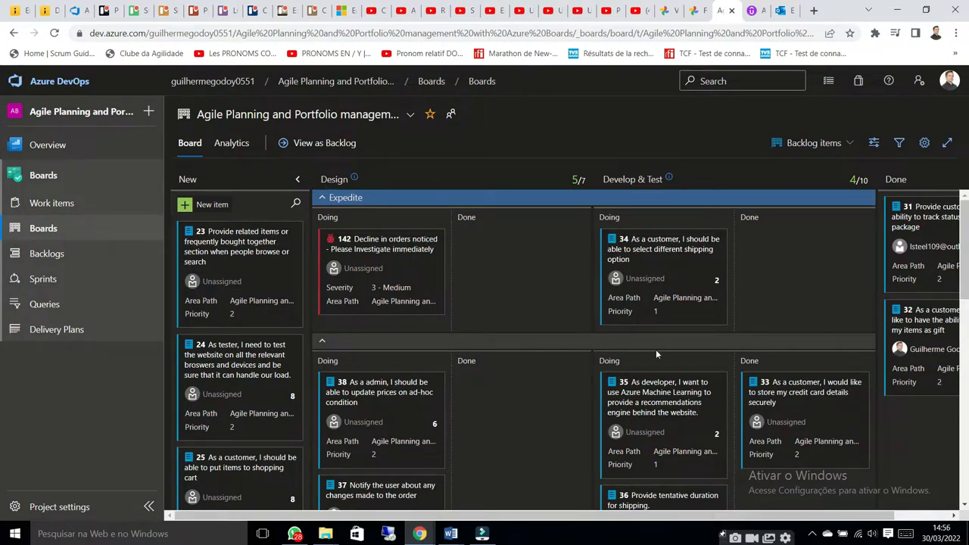
Examine the cards in the Design and Develop & Test columns down the board
scroll(478, 361, down, 1)
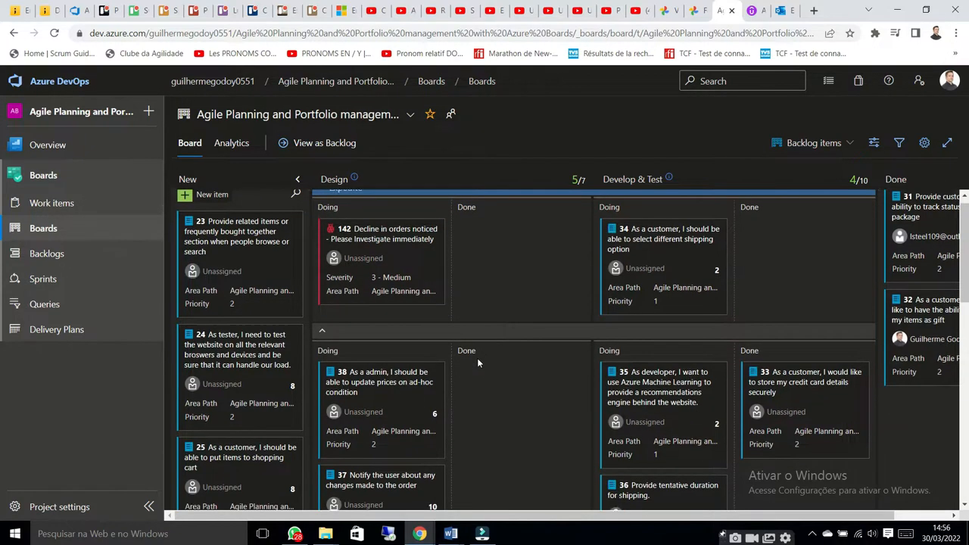
scroll(478, 361, down, 3)
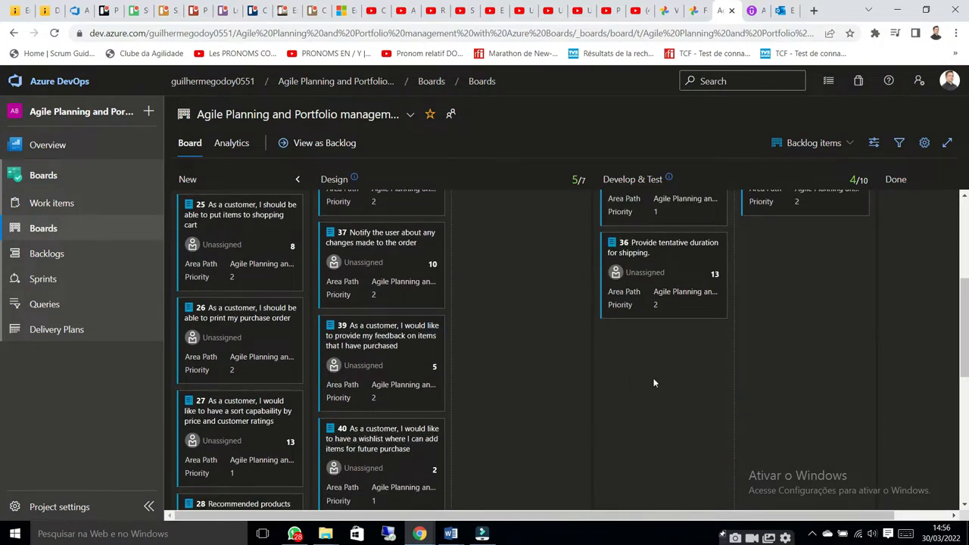
scroll(655, 383, up, 4)
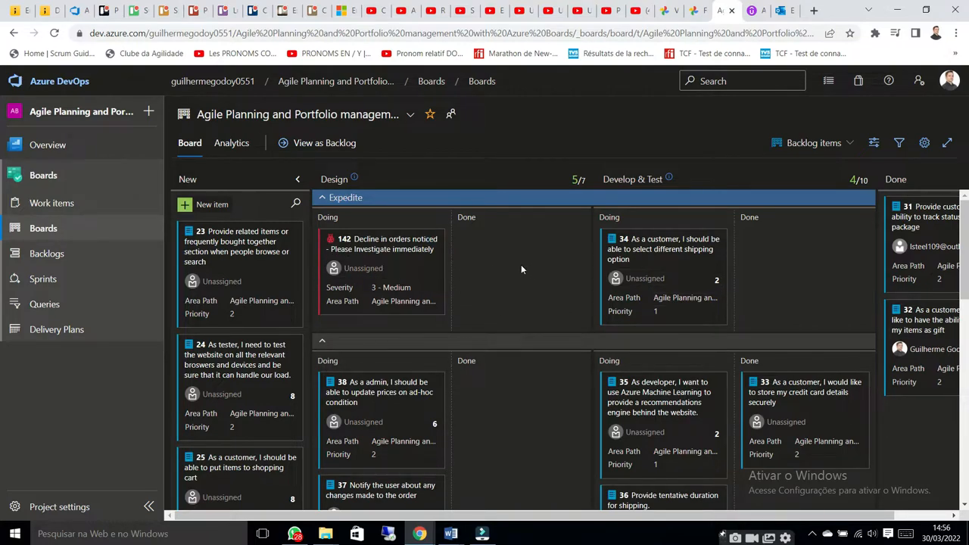
Examine the board's swimlane settings, close them without changes, and look over the lanes on the board
click(925, 144)
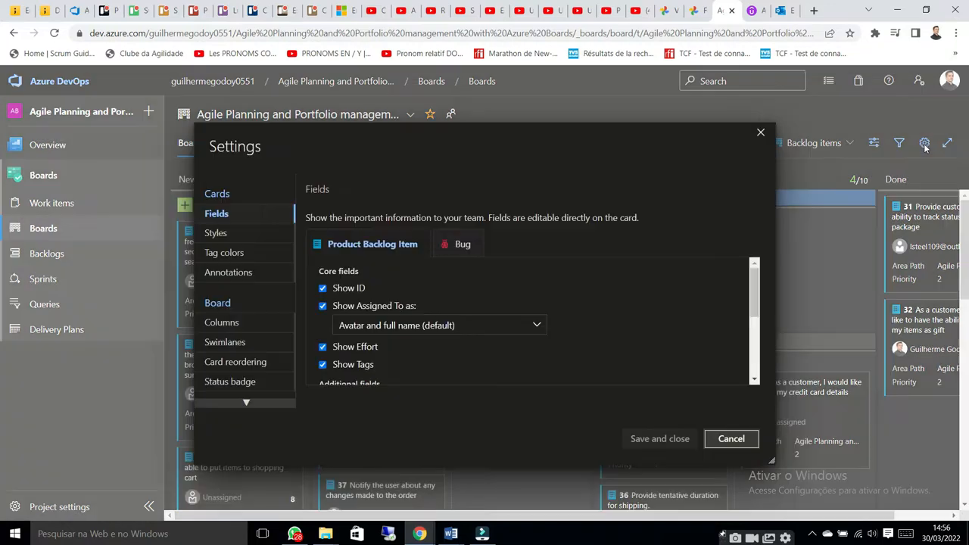
click(231, 341)
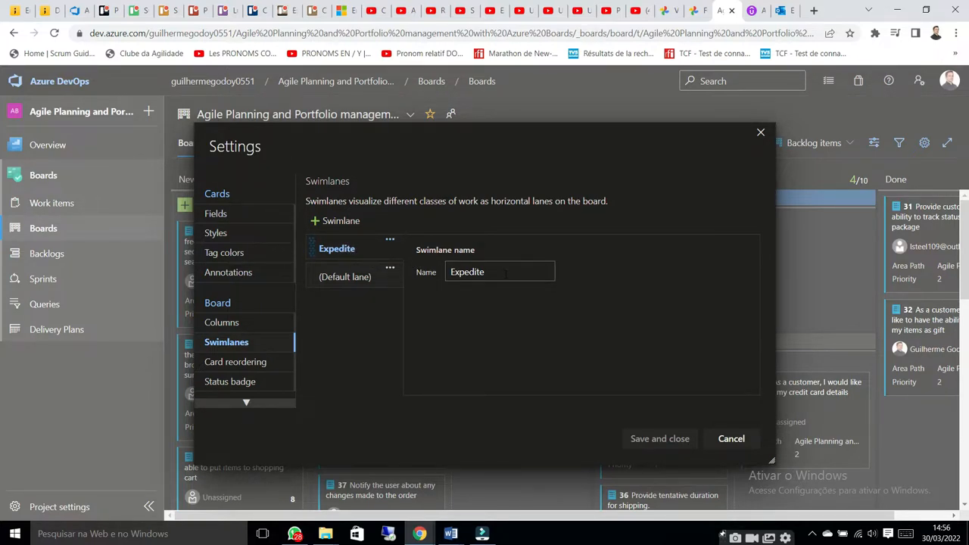
click(740, 446)
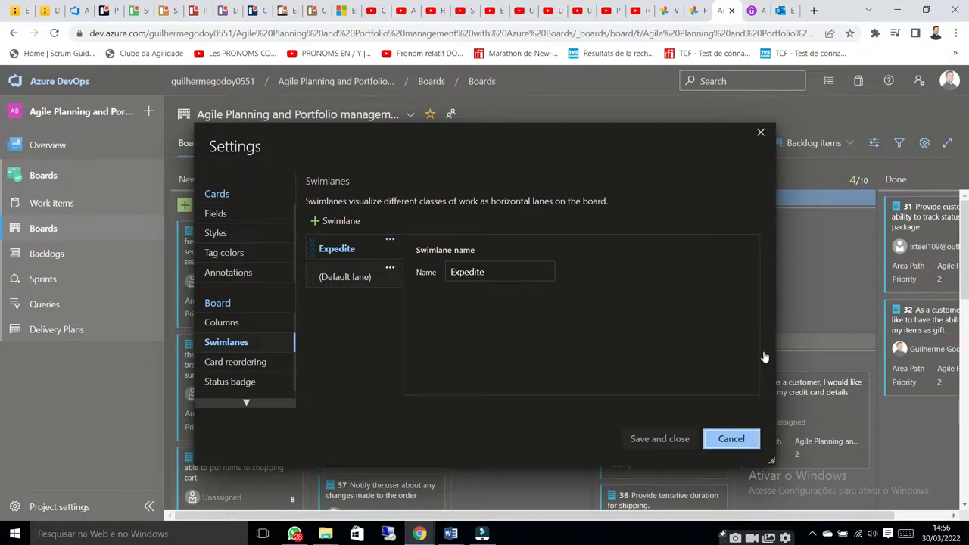
scroll(428, 355, down, 5)
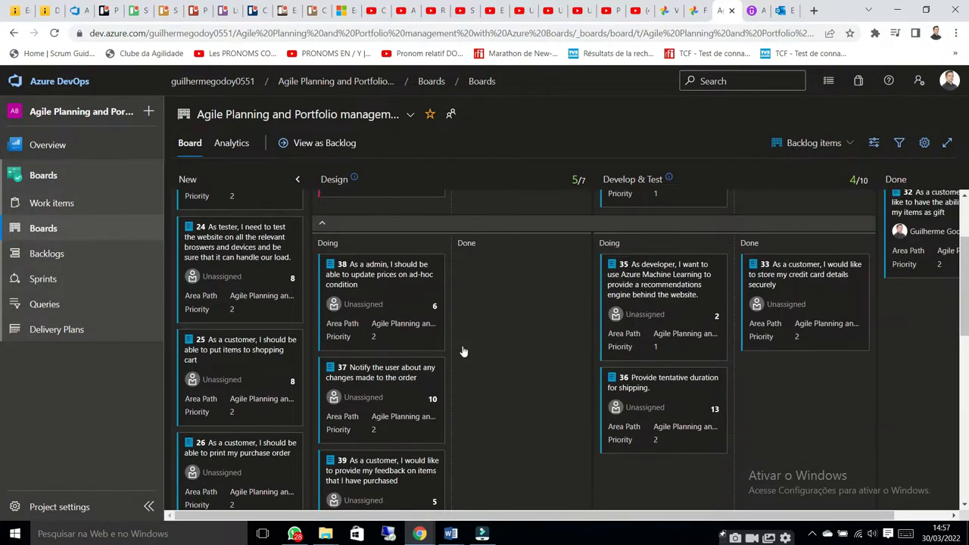
scroll(460, 307, down, 2)
scroll(460, 307, up, 10)
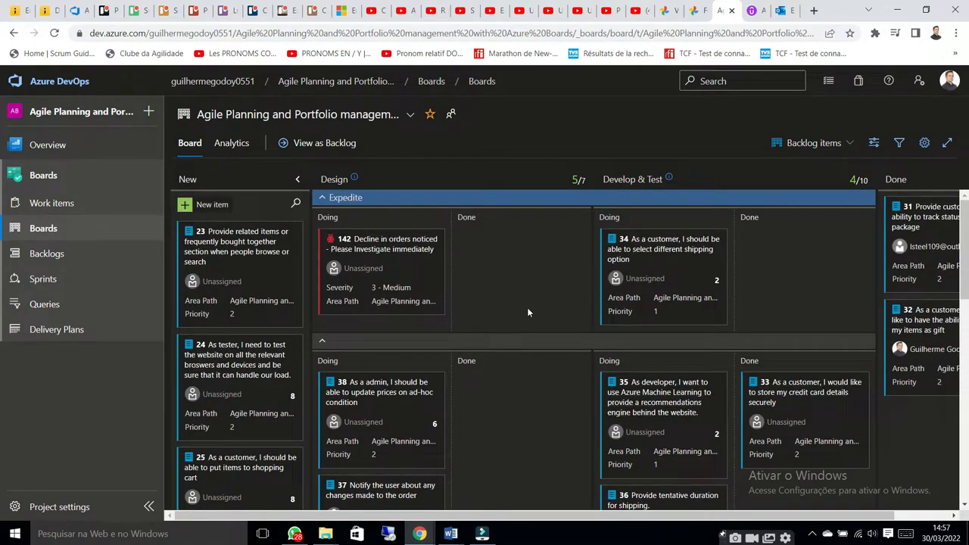
Go to the team's backlog, open product backlog item 33 about storing credit card details, and examine its title and description
click(68, 254)
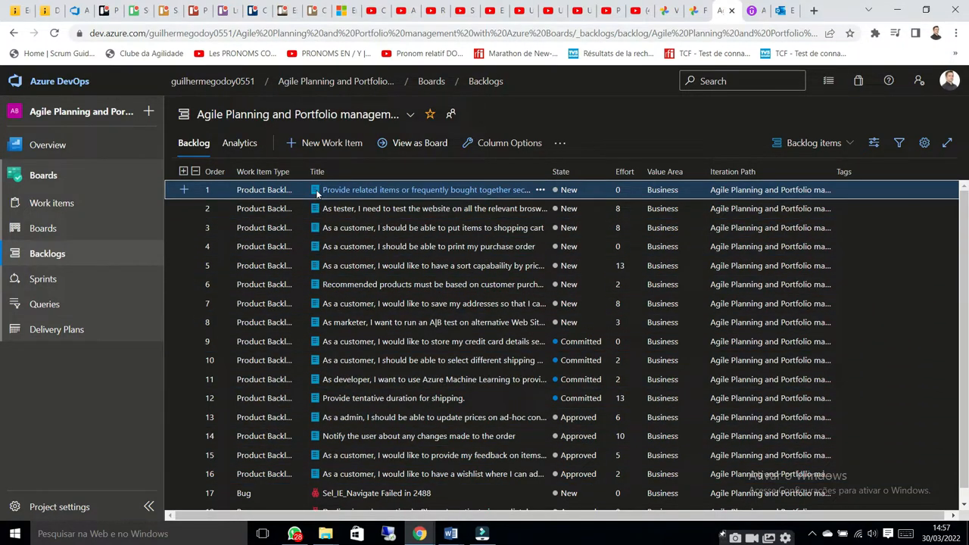
ctrl+click(269, 322)
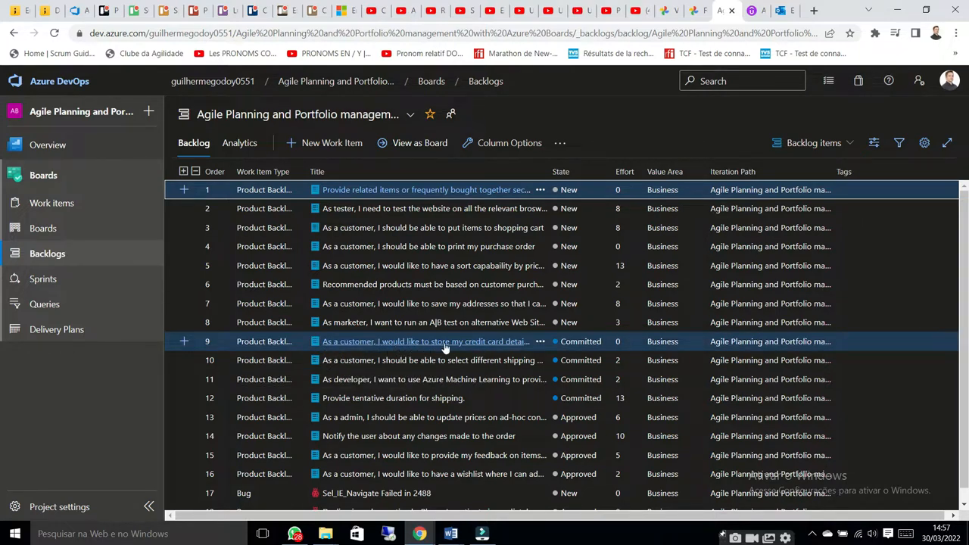
click(484, 347)
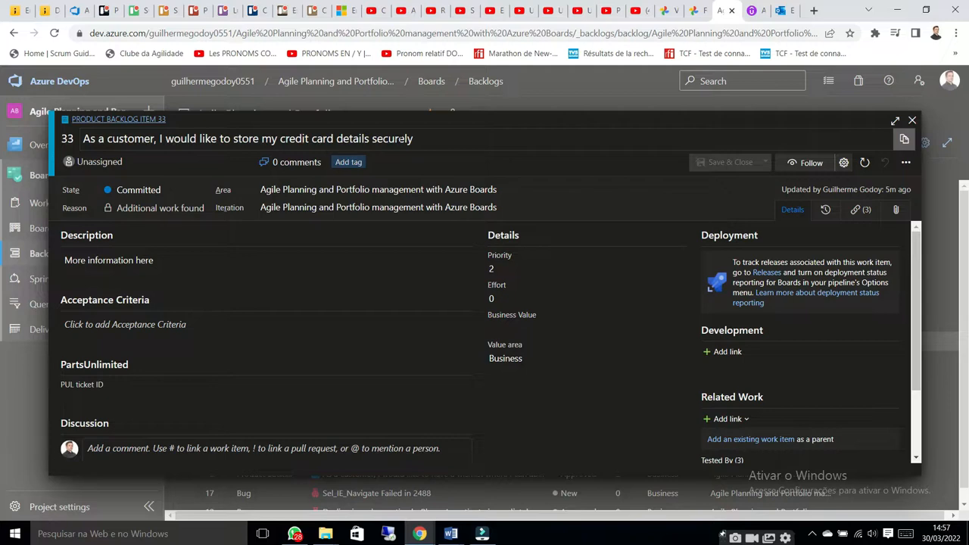
drag(412, 138, 327, 138)
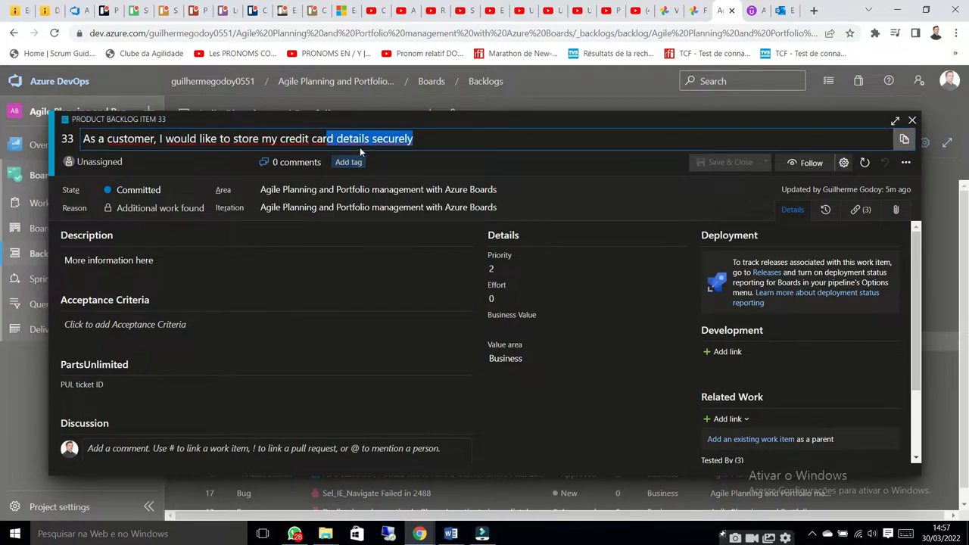
click(383, 139)
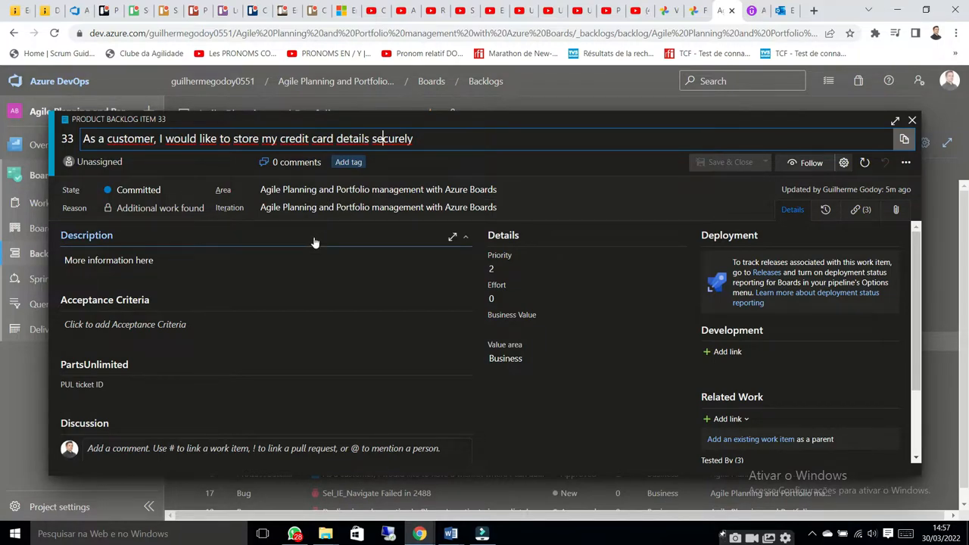
scroll(315, 242, down, 1)
scroll(394, 248, up, 1)
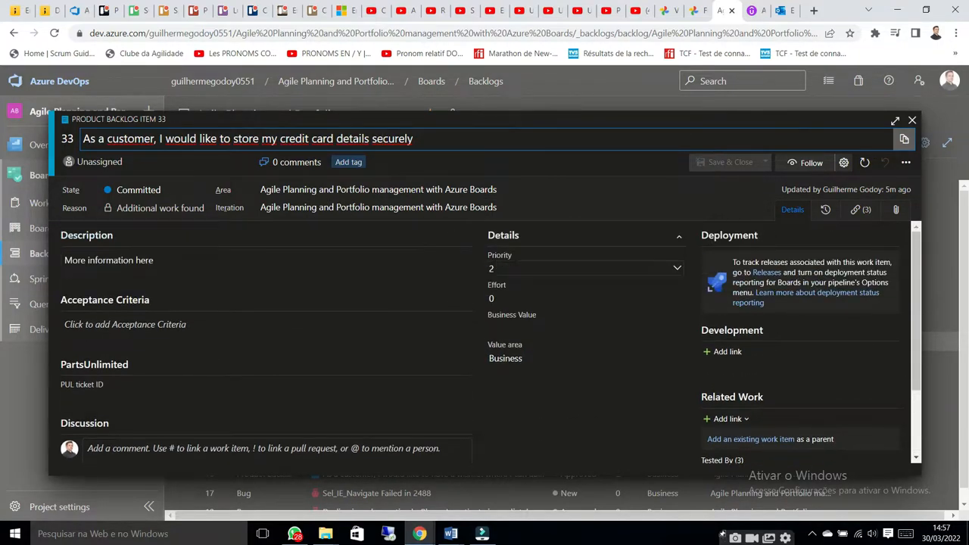
Examine item 33's Priority, Business Value and Value area fields and close the item without changes
click(530, 268)
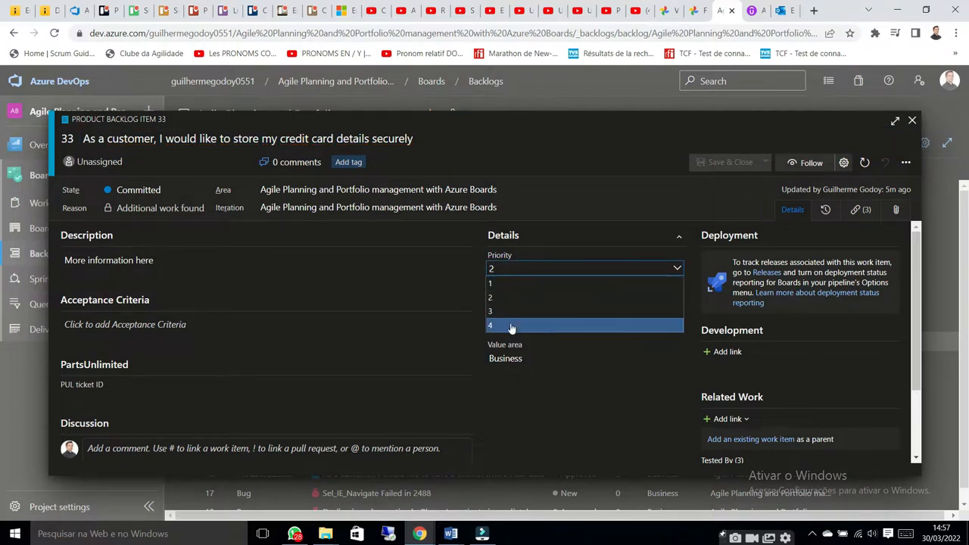
click(585, 391)
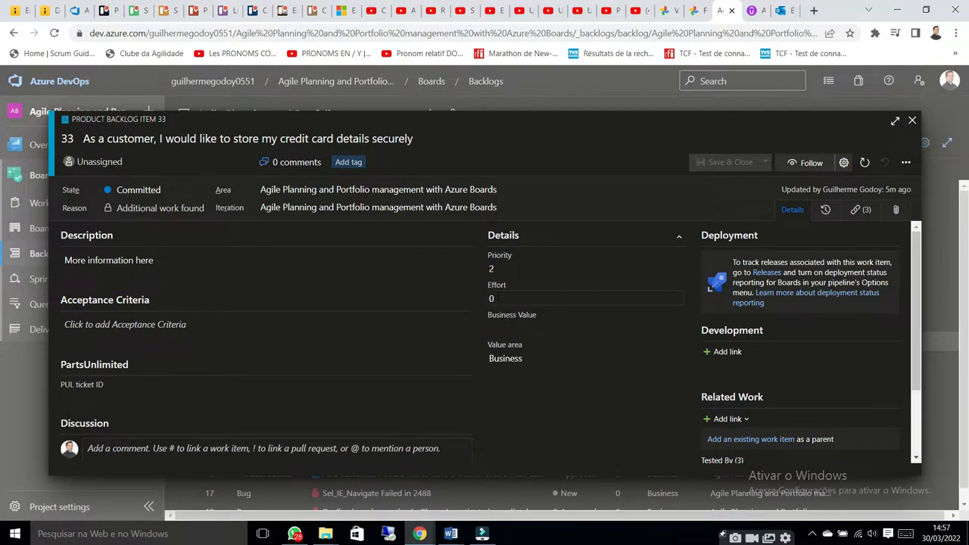
click(489, 327)
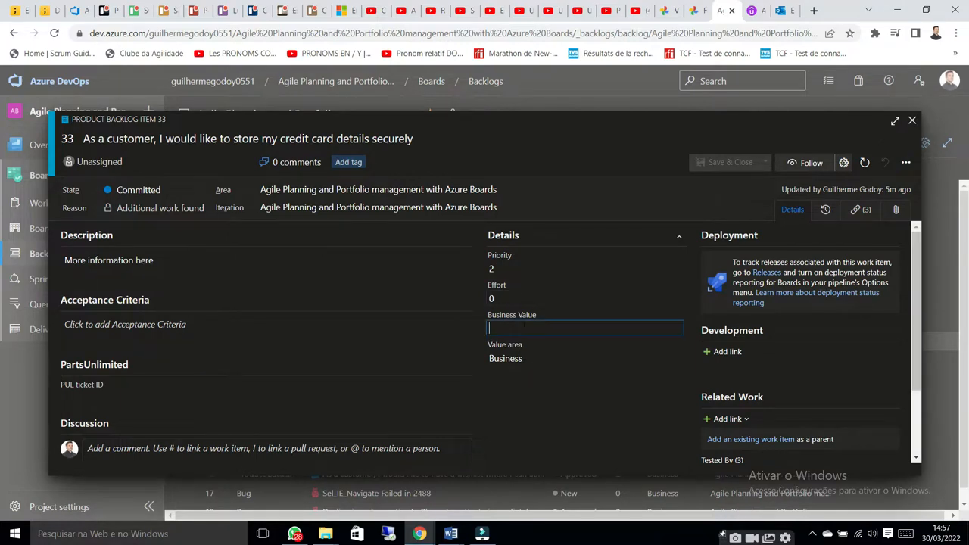
click(509, 390)
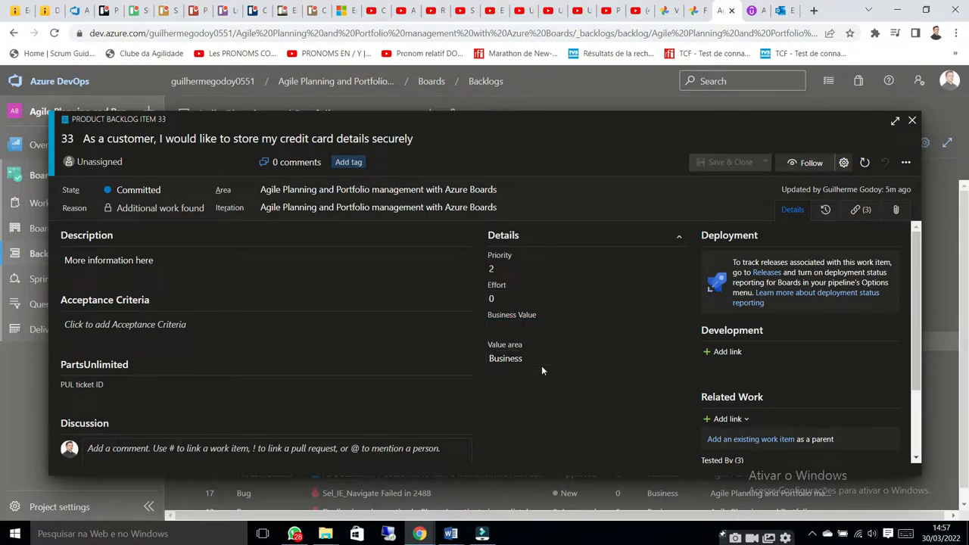
click(549, 354)
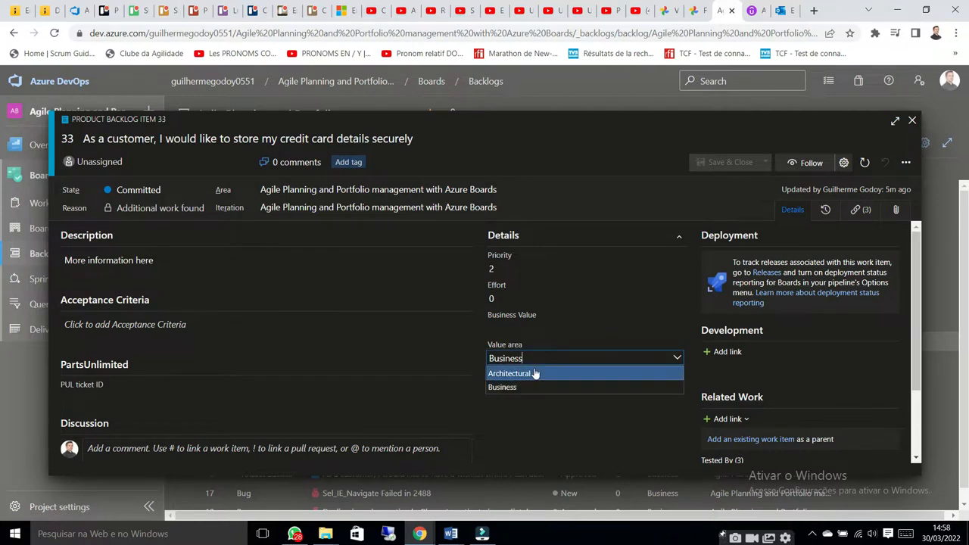
click(525, 411)
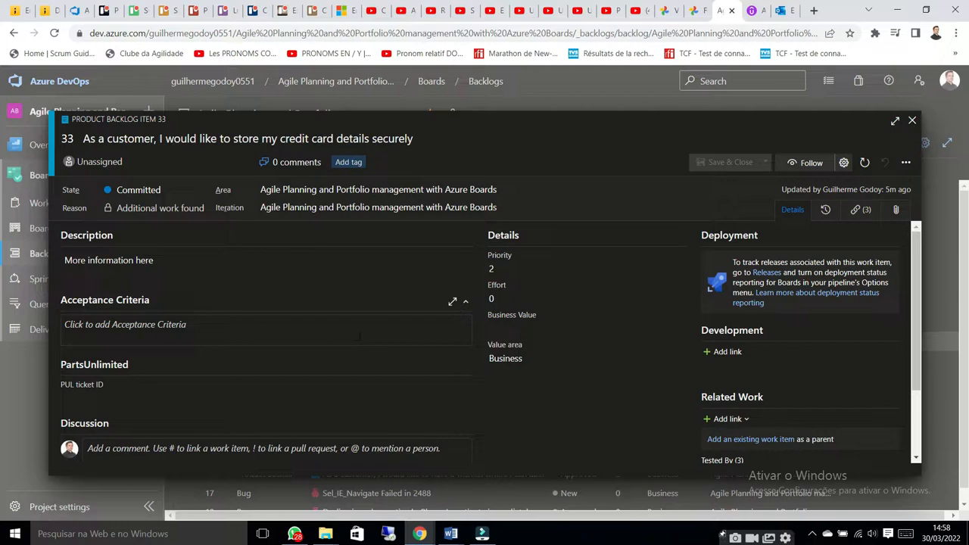
click(912, 122)
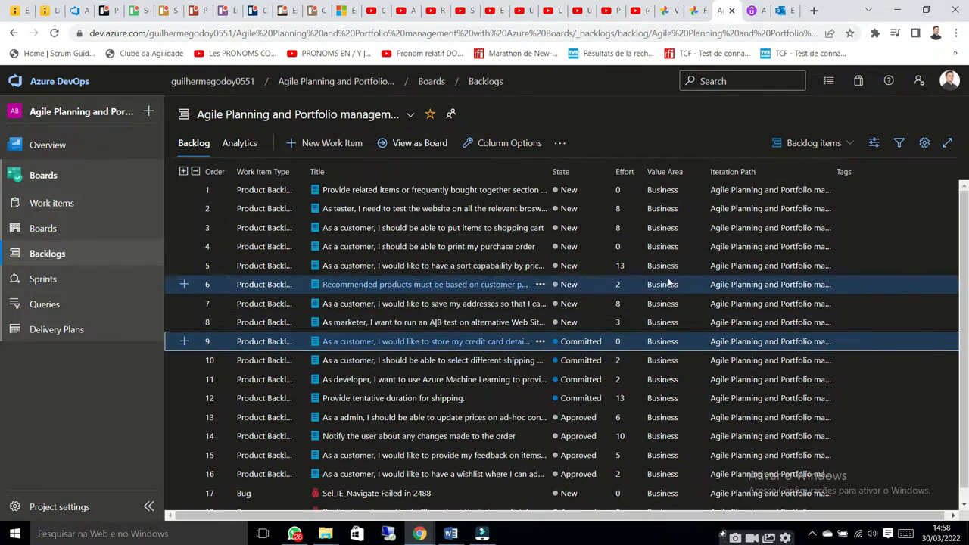
Show the Planning side pane beside the backlog and examine Sprint 5's date range
click(873, 144)
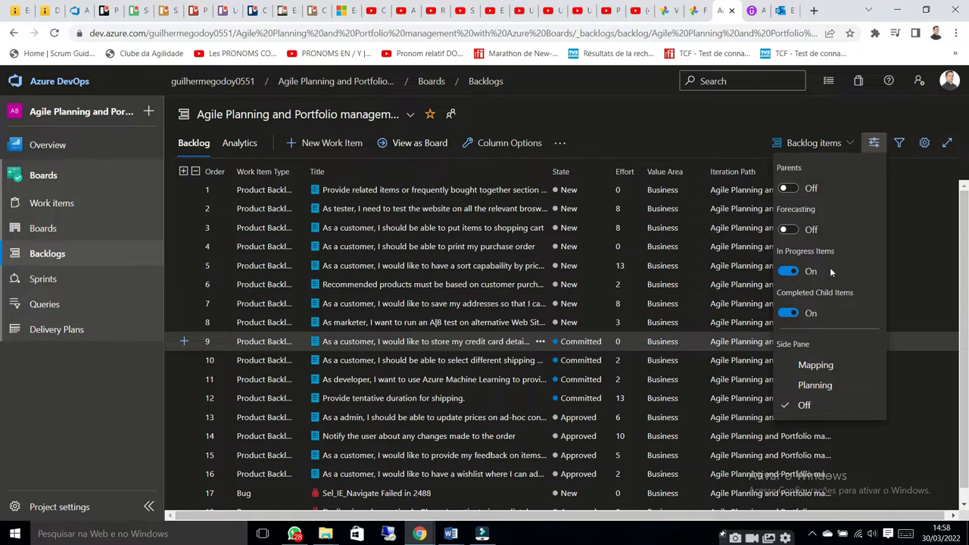
click(816, 386)
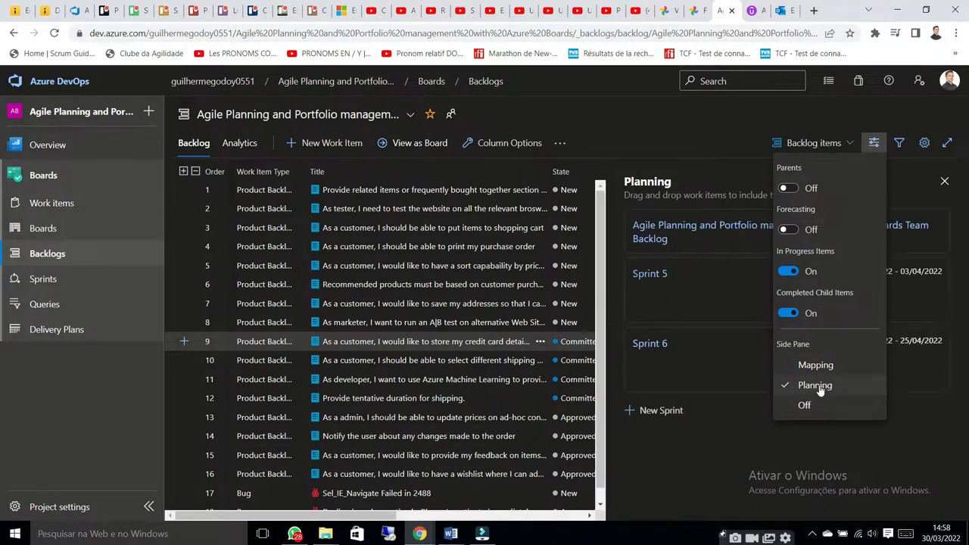
click(743, 450)
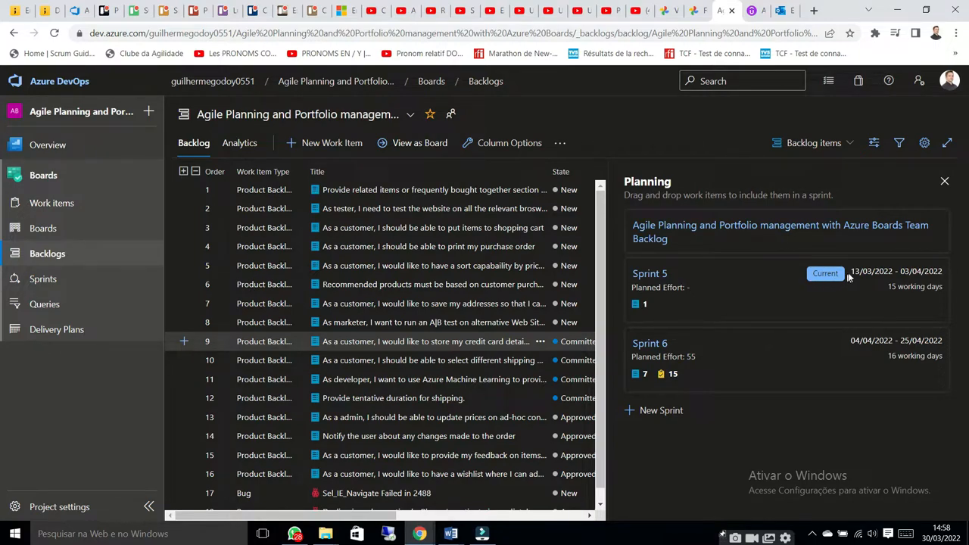
drag(851, 271, 933, 271)
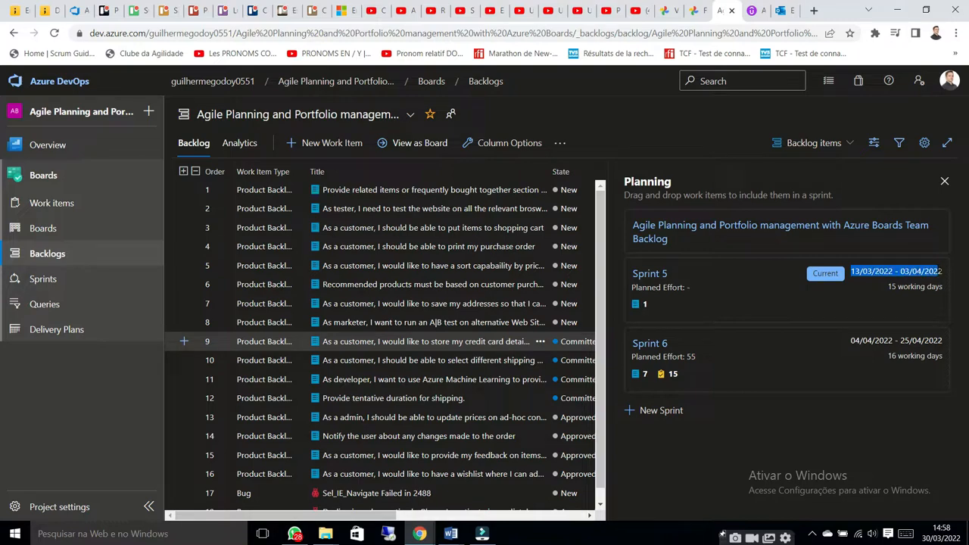
click(921, 277)
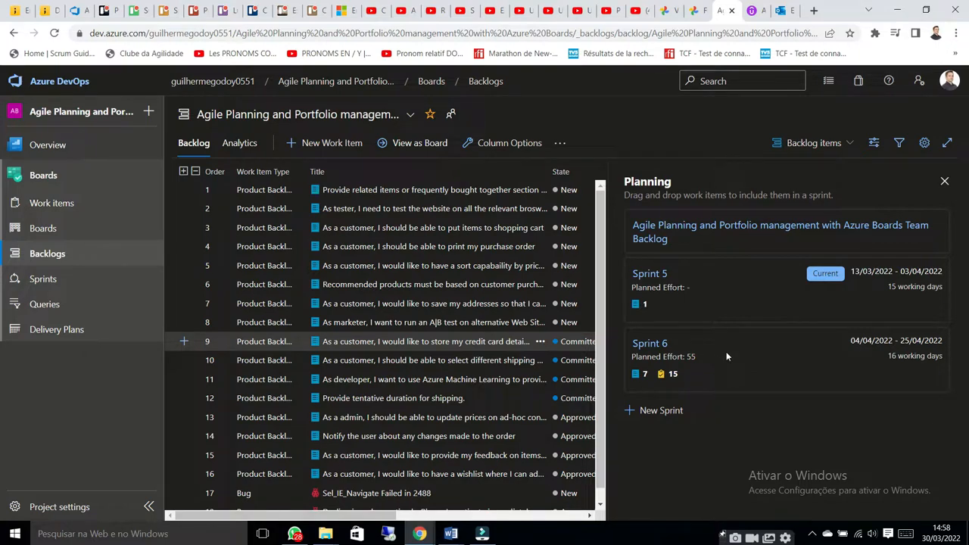
Add the Sprint 7 iteration as a new sprint in the Planning pane and check Sprint 6's backlog item and task counts
click(670, 409)
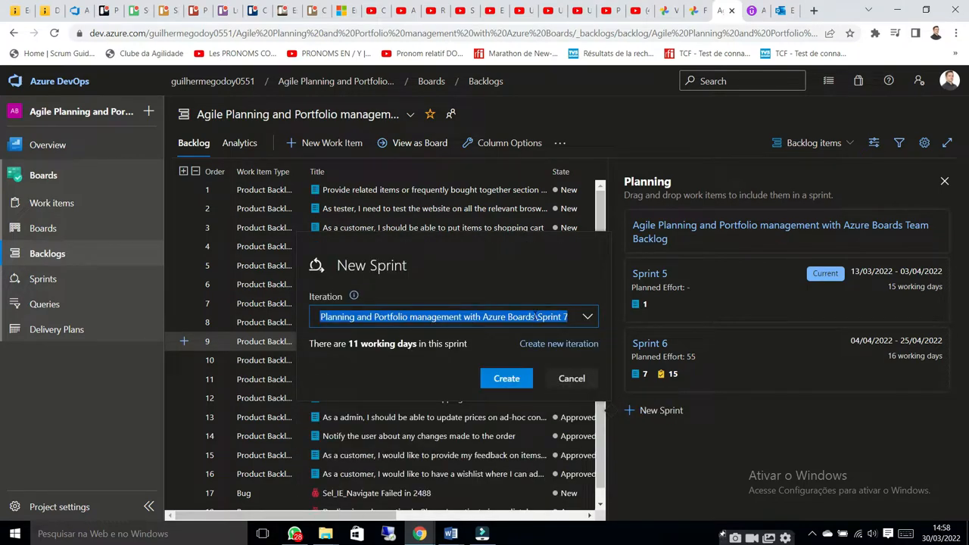
click(500, 382)
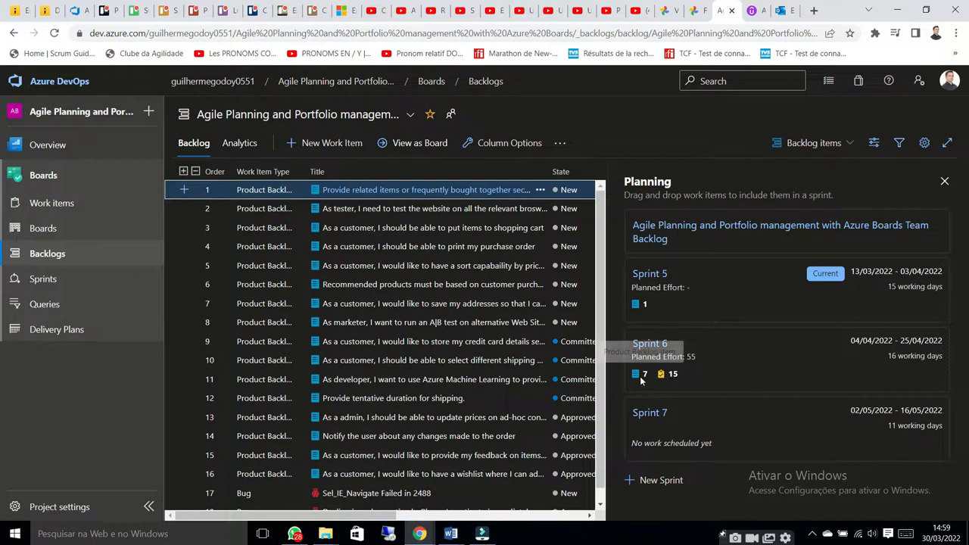
drag(641, 381, 642, 378)
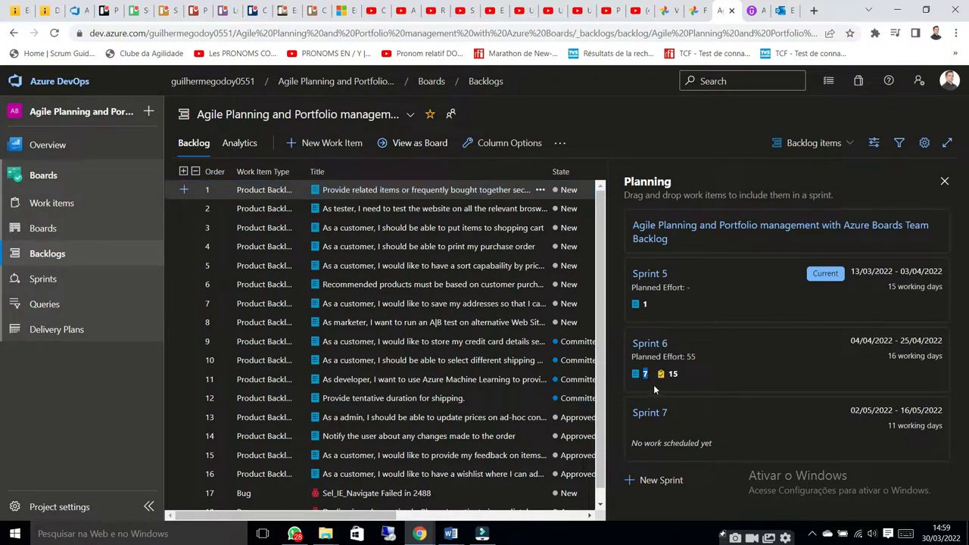
drag(666, 382, 683, 382)
Go to the team's sprint taskboard, switch it to Sprint 6, and look over its tasks and backlog items
click(46, 279)
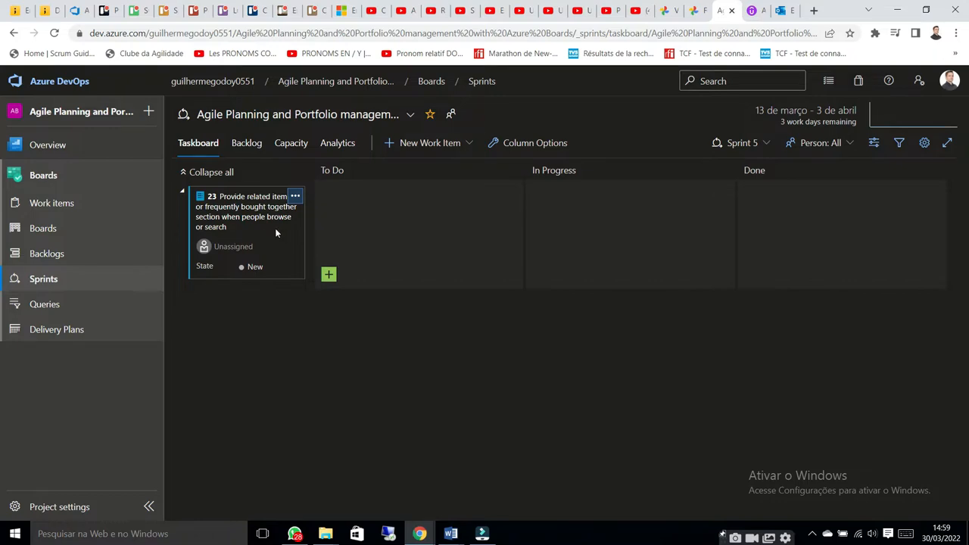
click(752, 143)
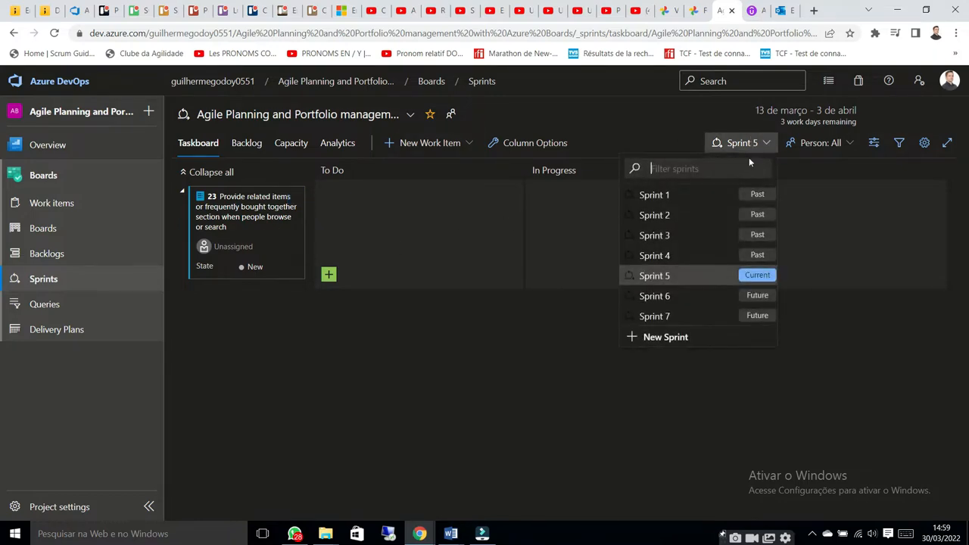
click(677, 300)
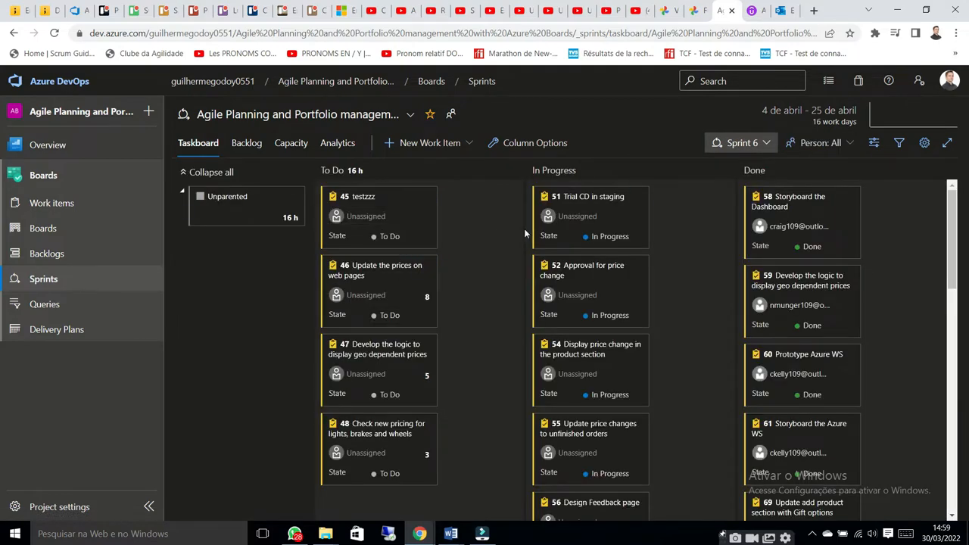
scroll(501, 211, down, 10)
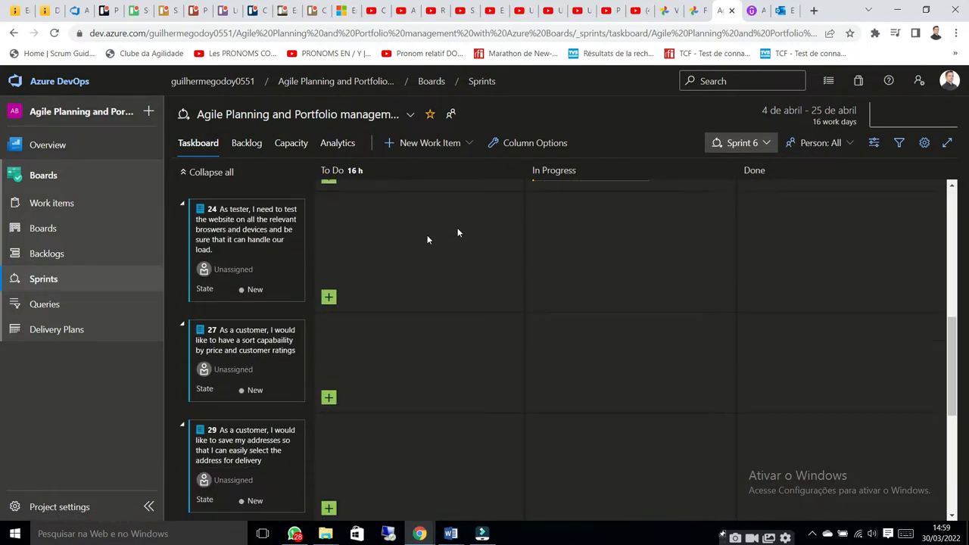
scroll(260, 333, down, 2)
scroll(266, 320, up, 6)
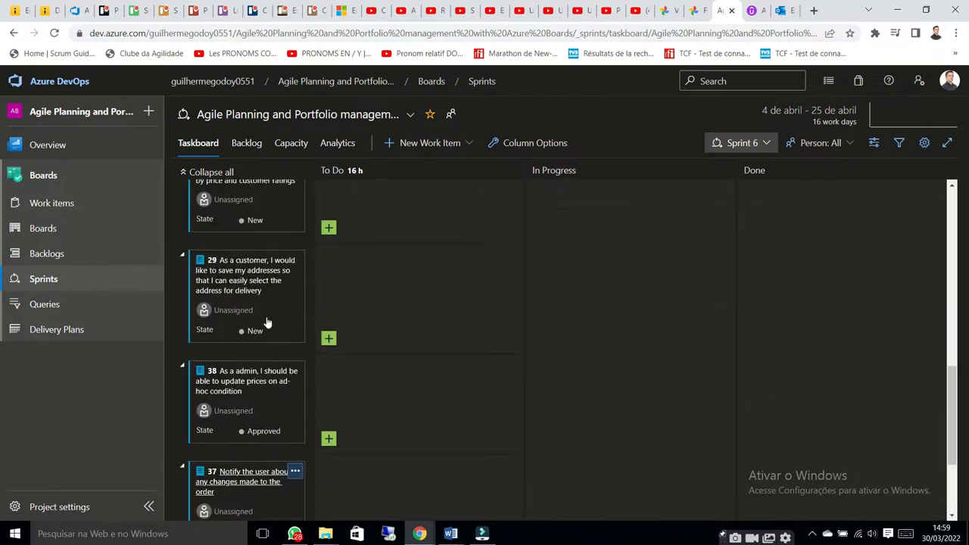
scroll(487, 323, up, 4)
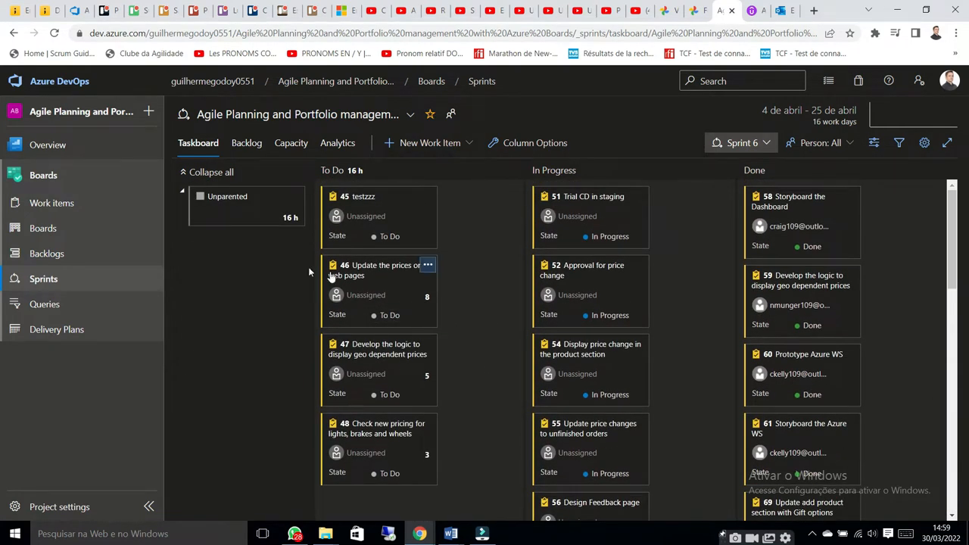
Return to the backlog and assign its first six product backlog items to Sprint 5
click(86, 255)
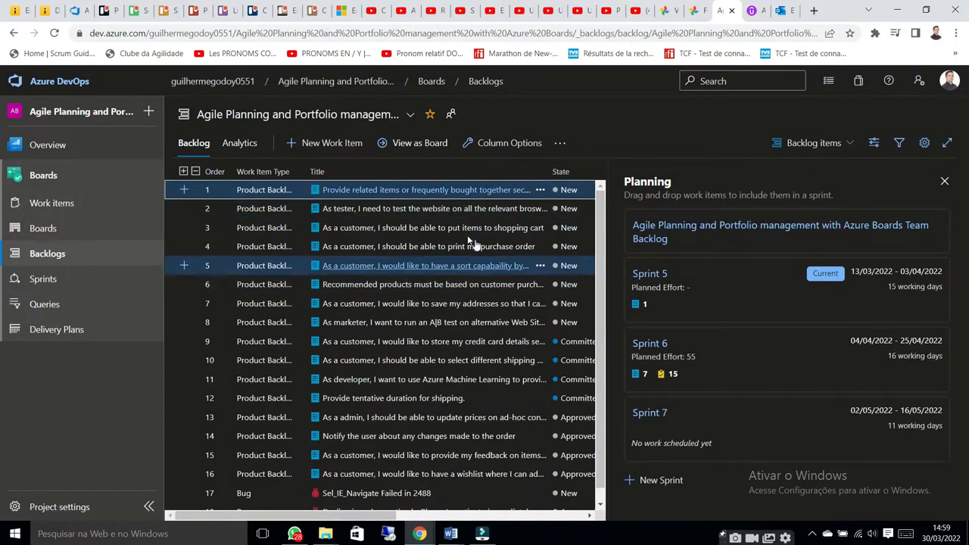
drag(420, 193, 720, 302)
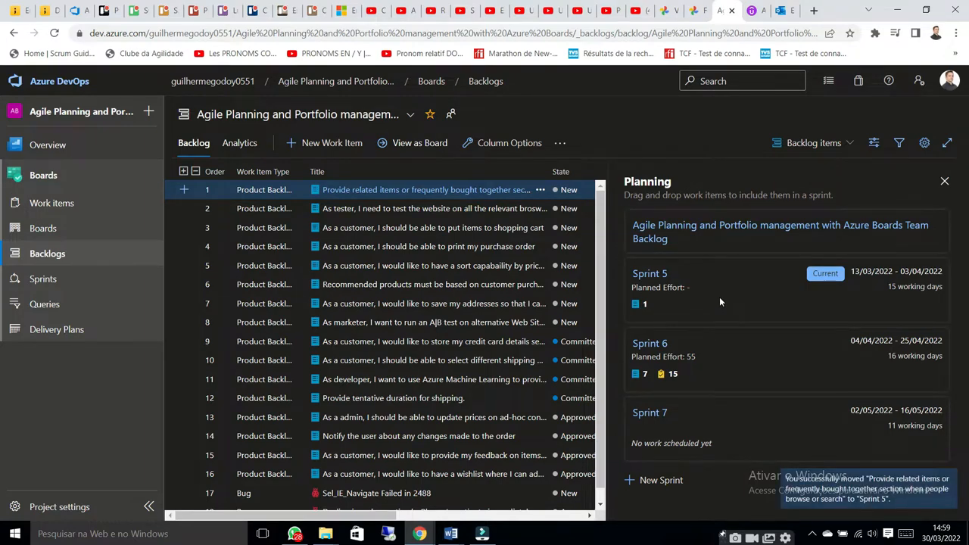
click(382, 211)
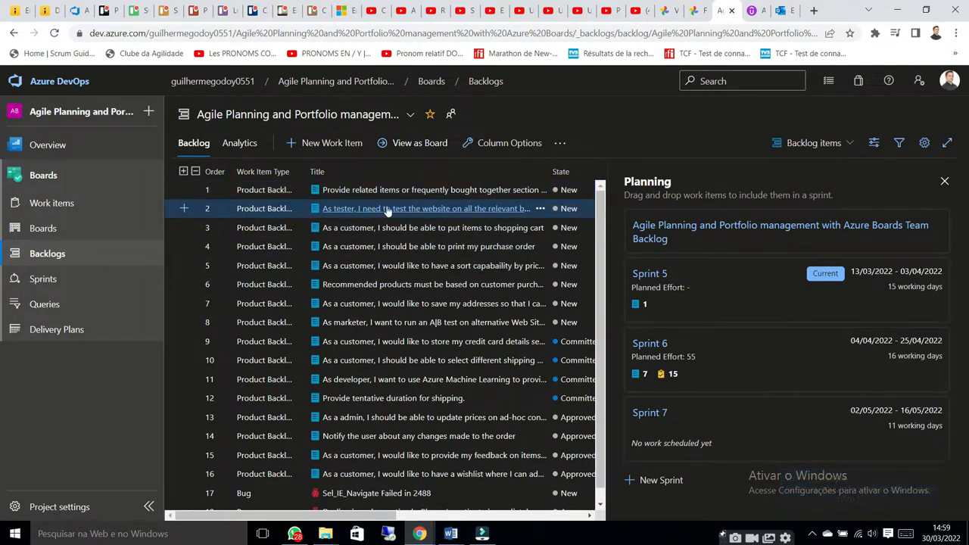
drag(383, 212, 714, 307)
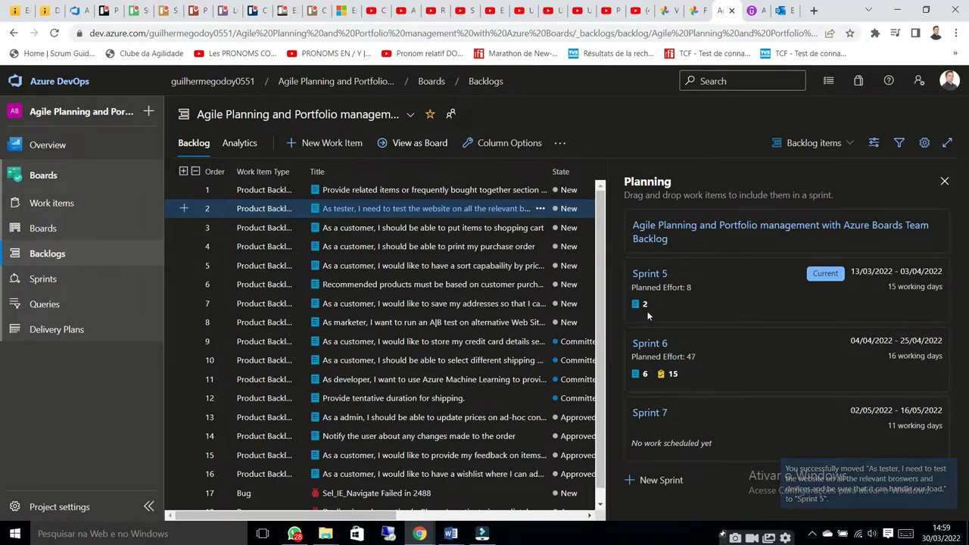
drag(426, 227, 705, 299)
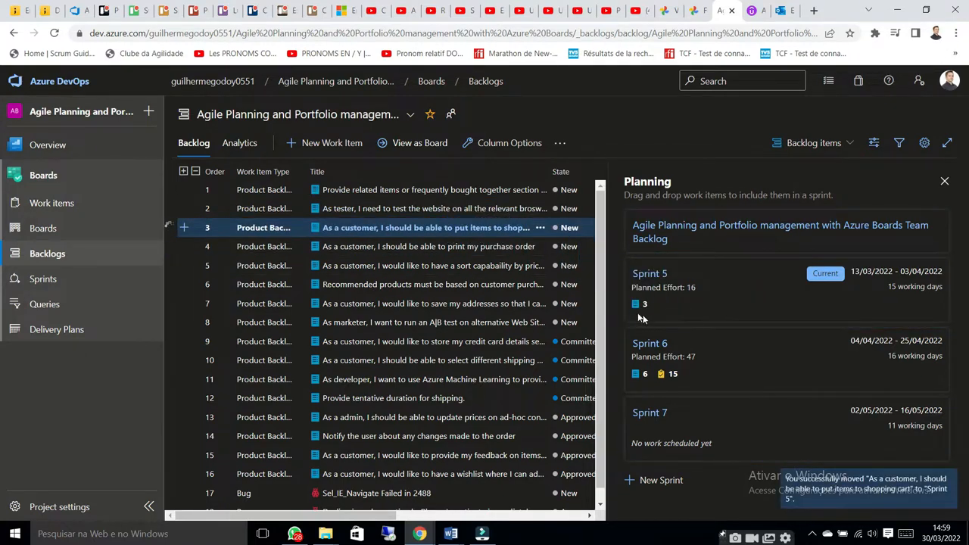
drag(426, 246, 678, 313)
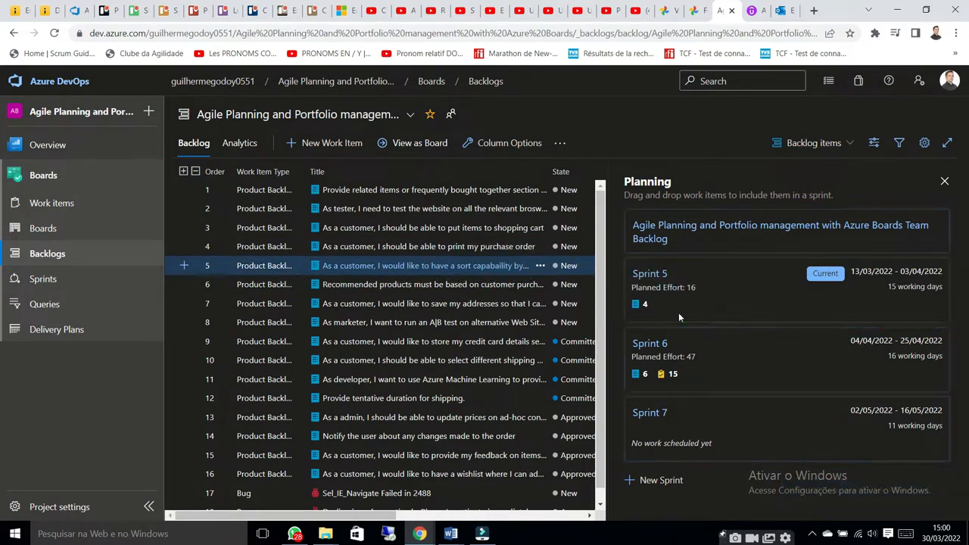
drag(417, 286, 681, 318)
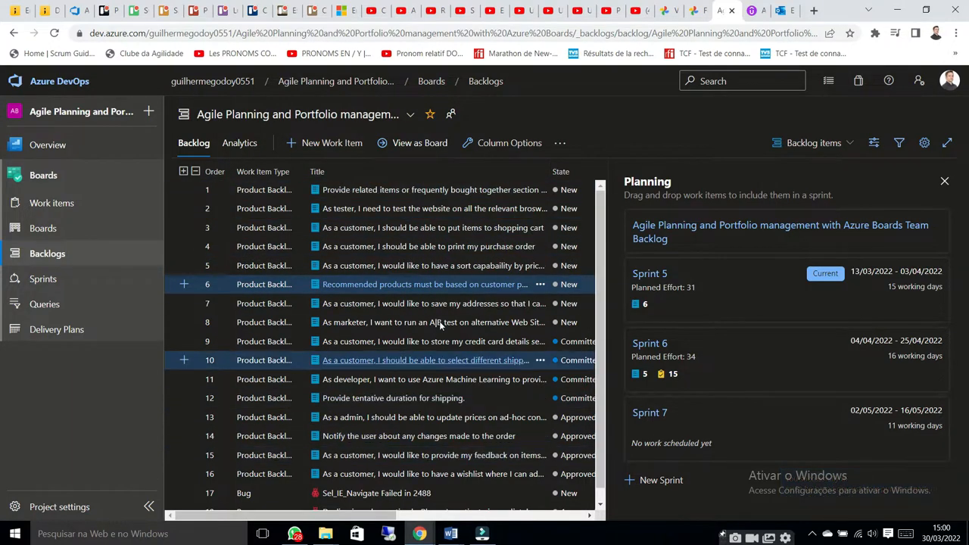
Examine the backlog list at the Epics and Features levels, then return to the Backlog items level and review it
scroll(368, 321, down, 1)
scroll(417, 347, up, 1)
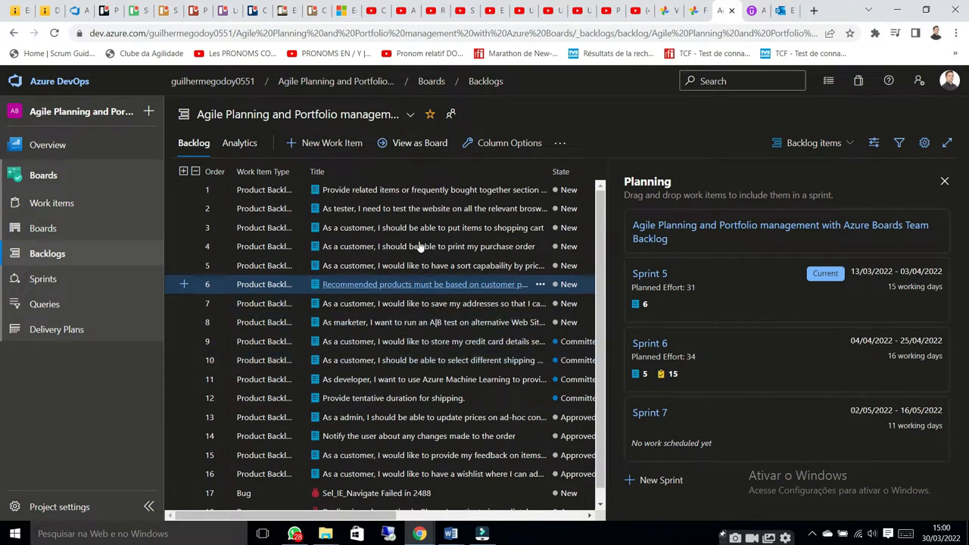
scroll(389, 477, down, 1)
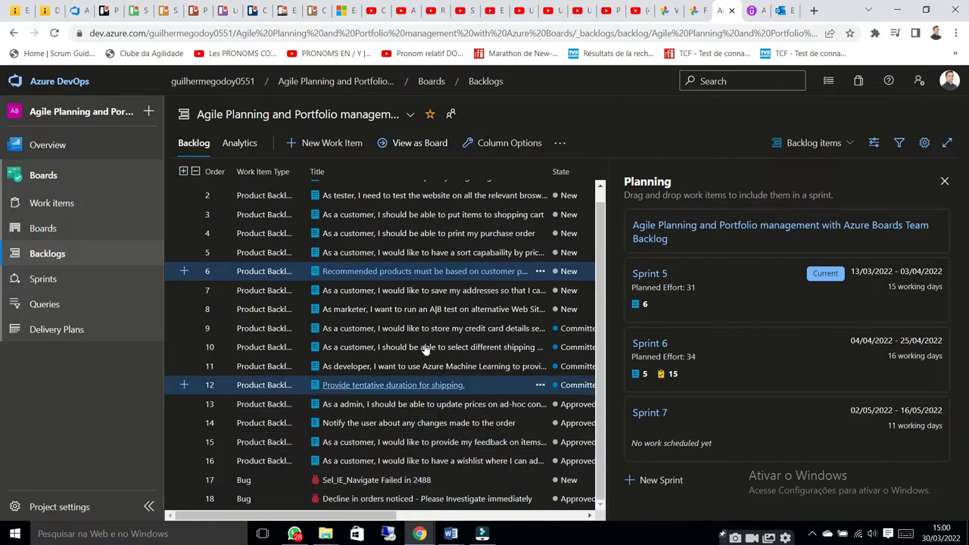
click(852, 144)
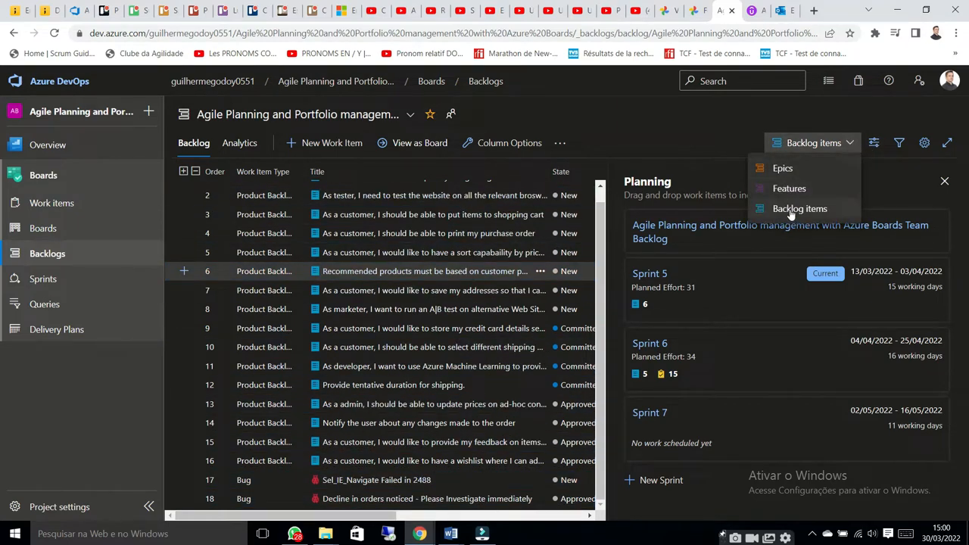
click(784, 170)
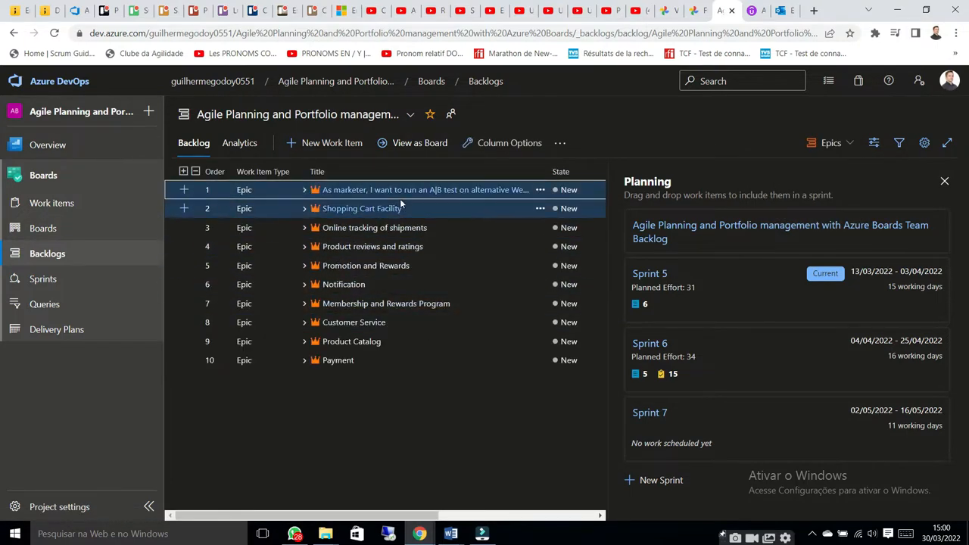
click(831, 143)
click(804, 189)
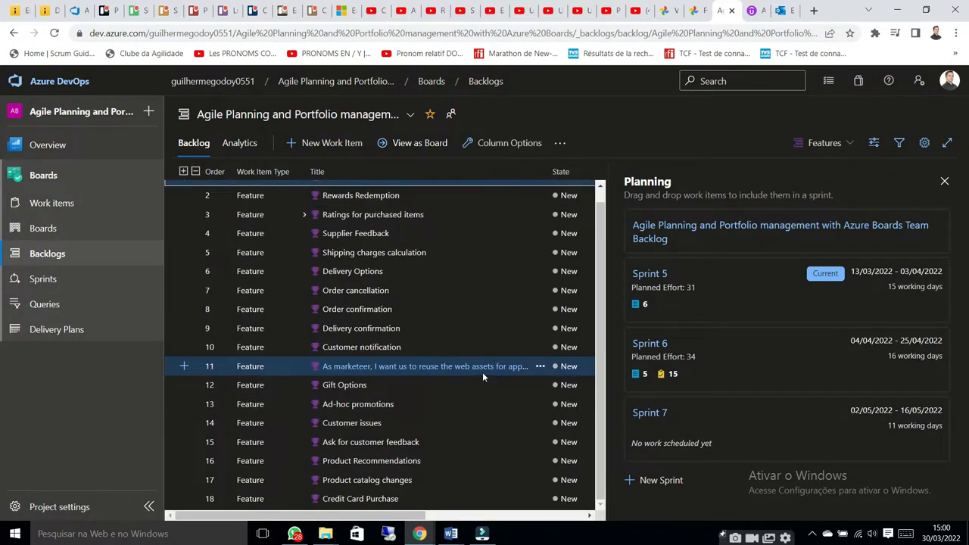
click(826, 142)
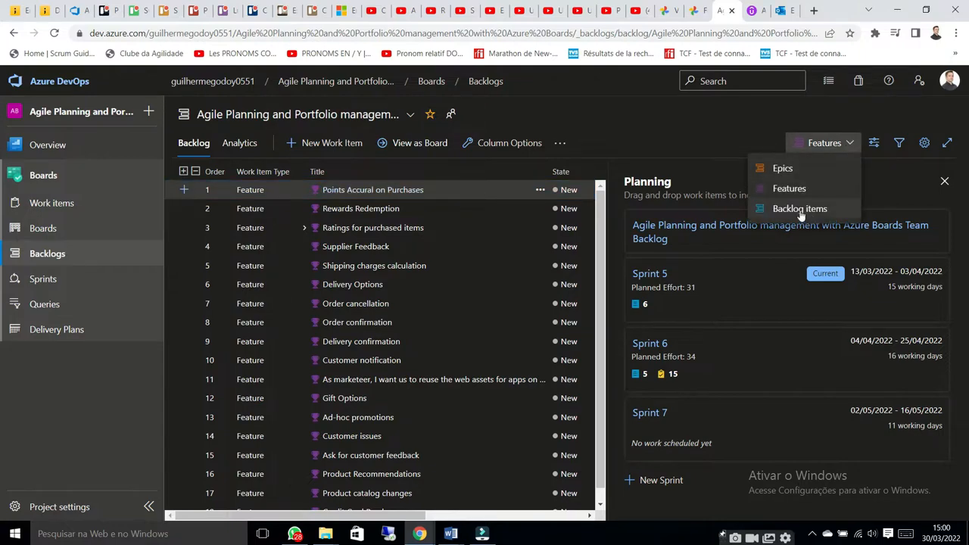
click(799, 209)
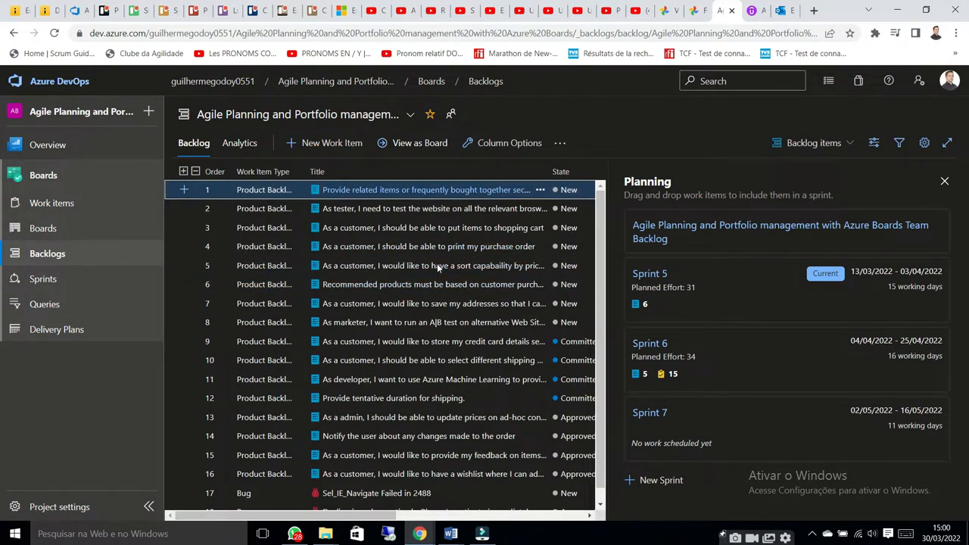
scroll(457, 284, down, 2)
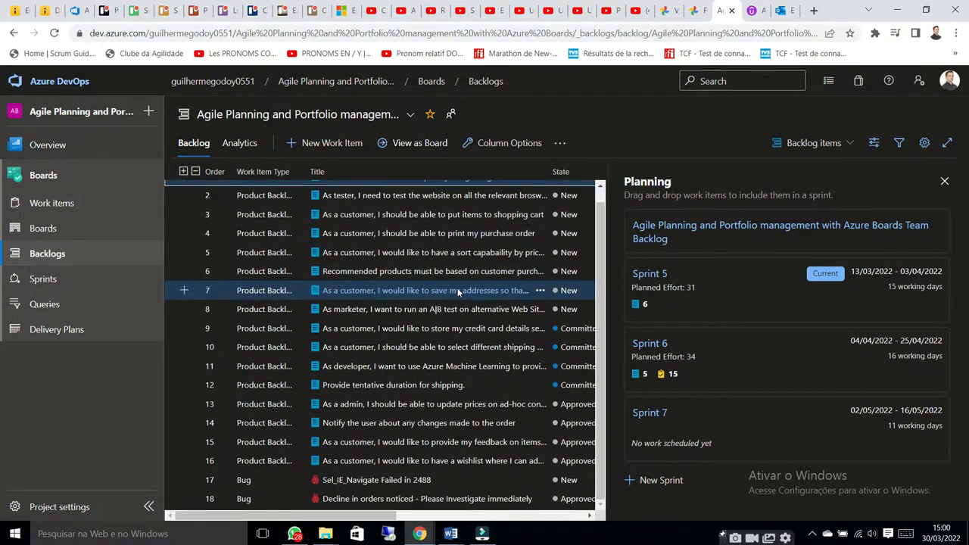
scroll(451, 269, up, 1)
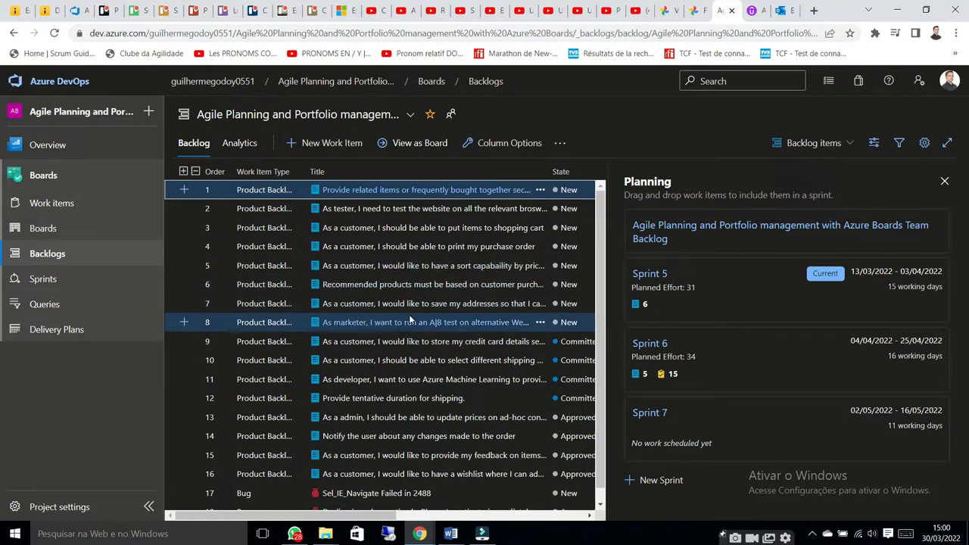
Assign the A|B test item and the Azure Machine Learning recommendations item to Sprint 5
drag(410, 319, 718, 303)
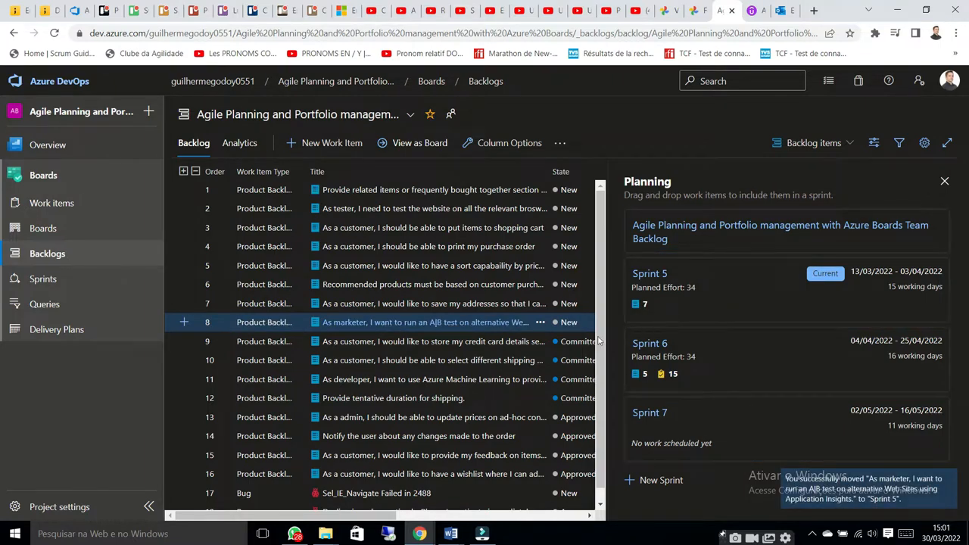
click(403, 381)
drag(403, 380, 671, 305)
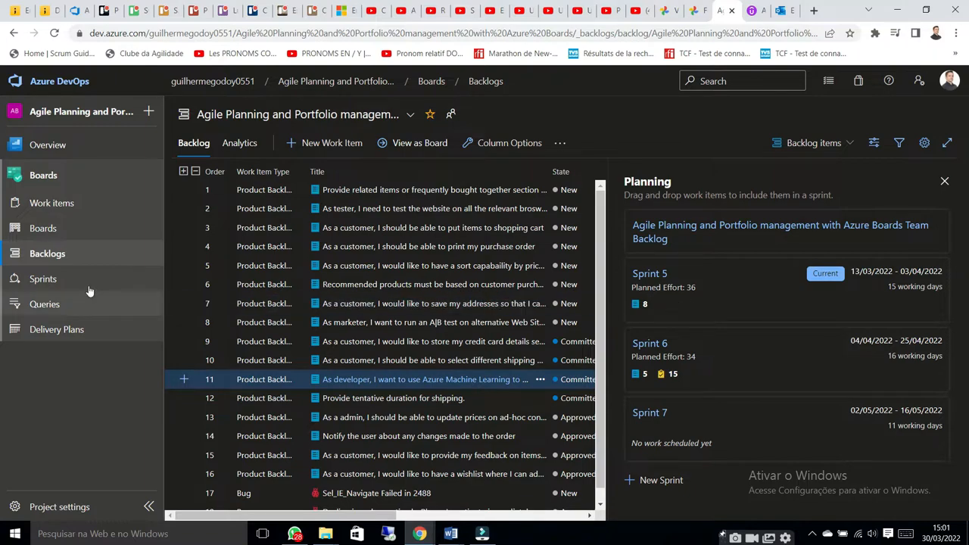
Go to the Sprint 5 taskboard and look over all the backlog items assigned to the sprint
click(44, 280)
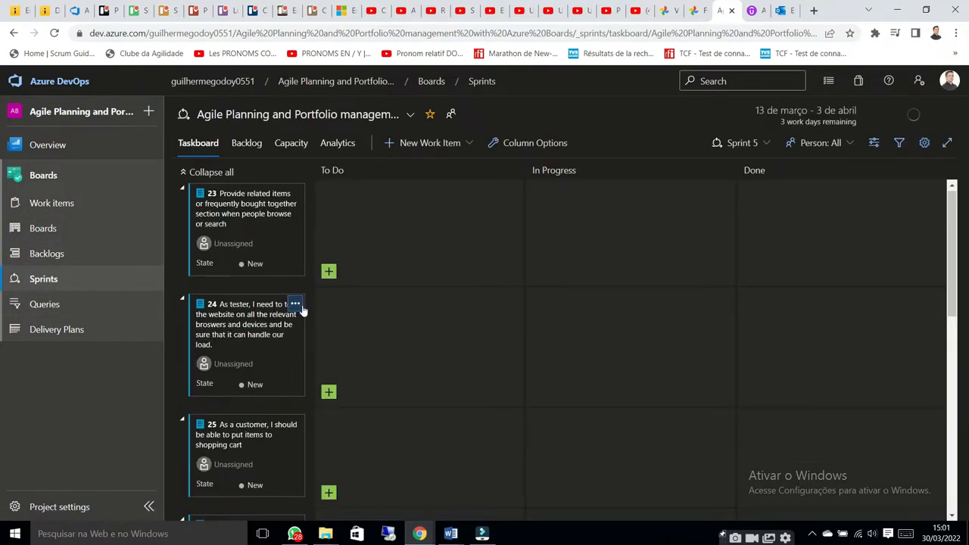
scroll(388, 302, down, 2)
scroll(389, 303, up, 2)
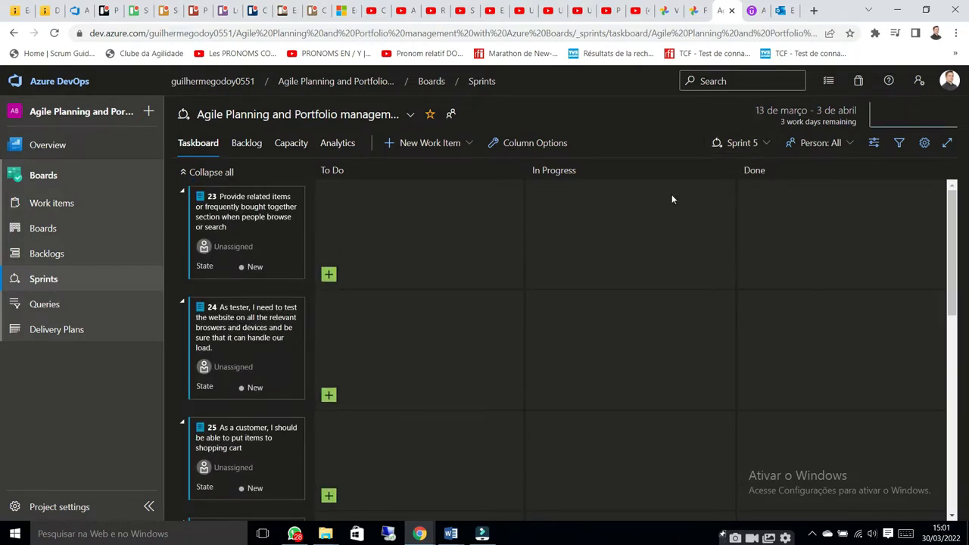
scroll(273, 233, down, 8)
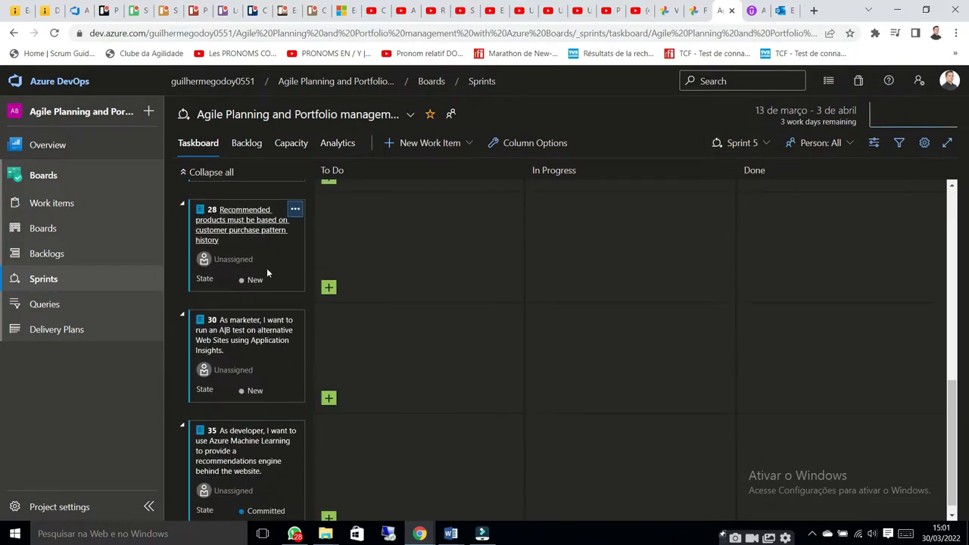
scroll(233, 387, up, 8)
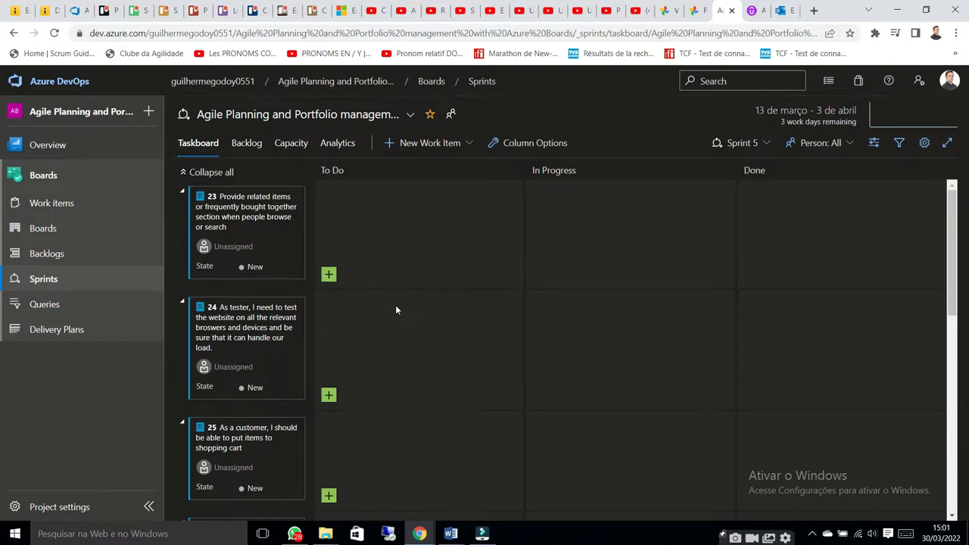
scroll(378, 318, down, 8)
scroll(256, 277, up, 8)
scroll(277, 214, down, 2)
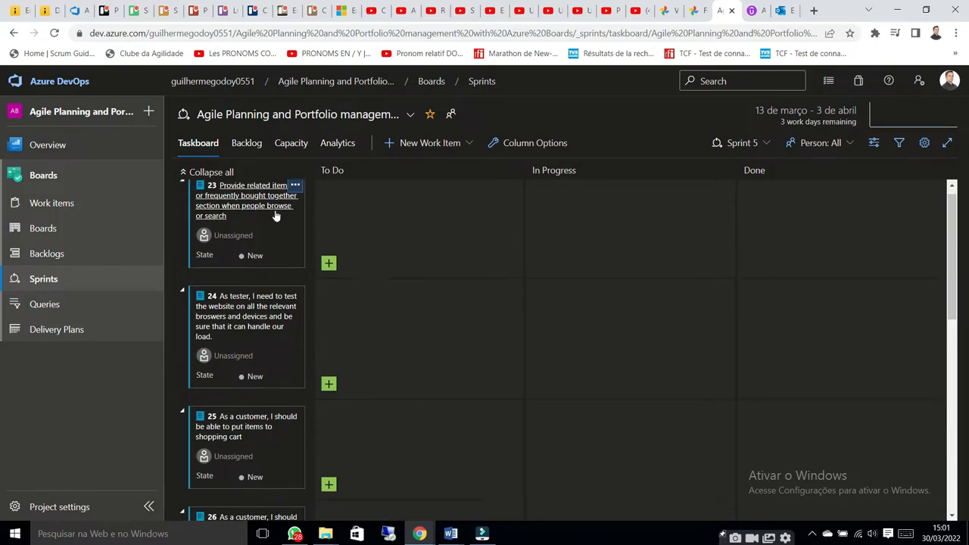
scroll(276, 215, down, 6)
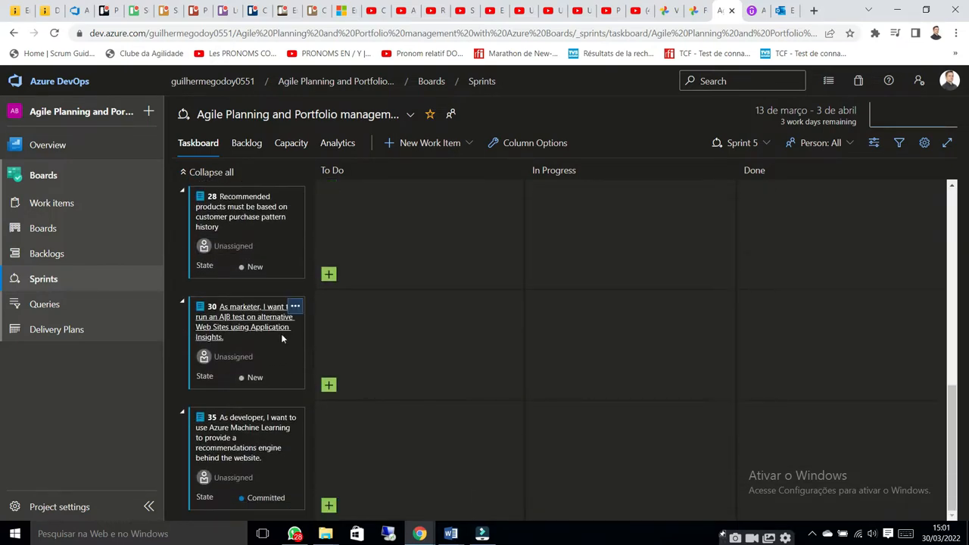
Add the tasks Atividade A, Atividade B and Atividade C to the related-items backlog item on the Sprint 5 taskboard
scroll(250, 447, up, 8)
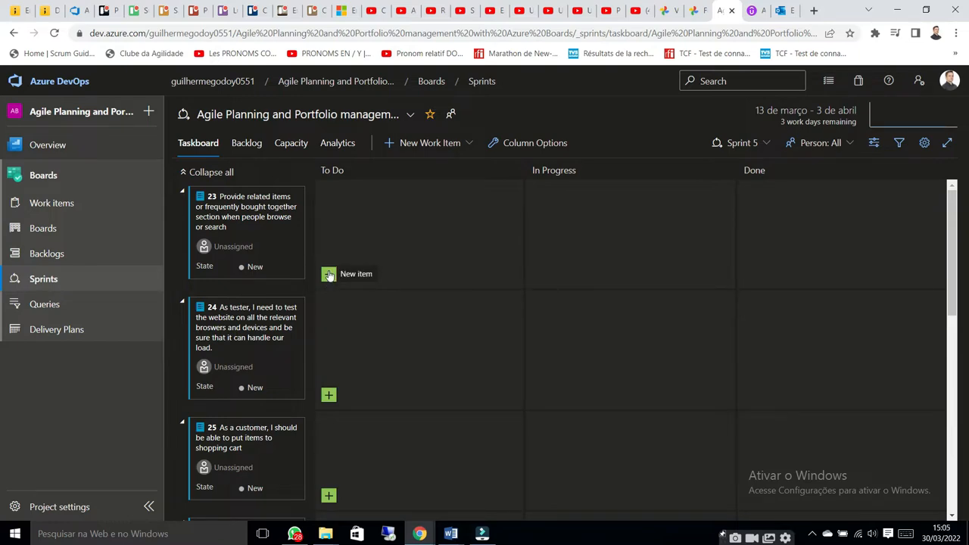
click(329, 274)
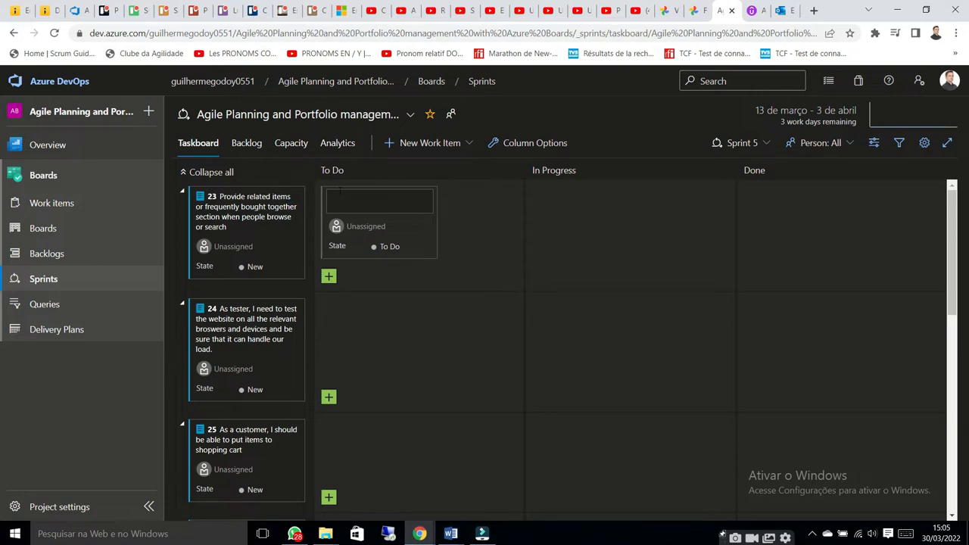
text(Atividade A)
key(Return)
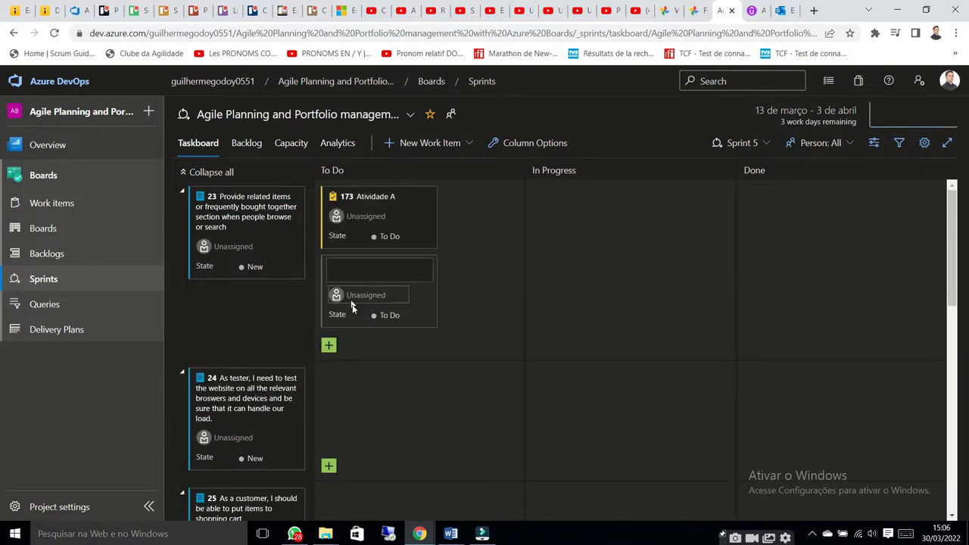
text(Atividade B)
key(Return)
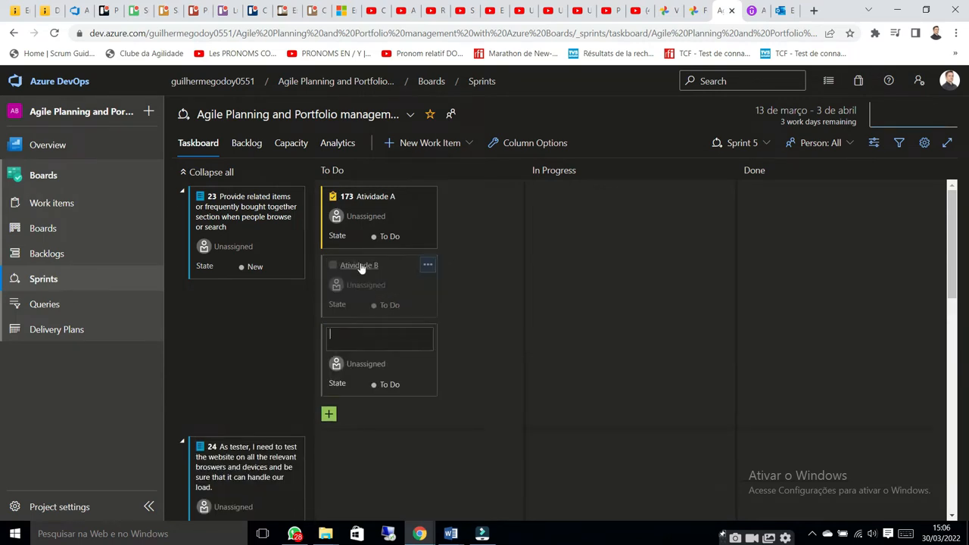
text(A)
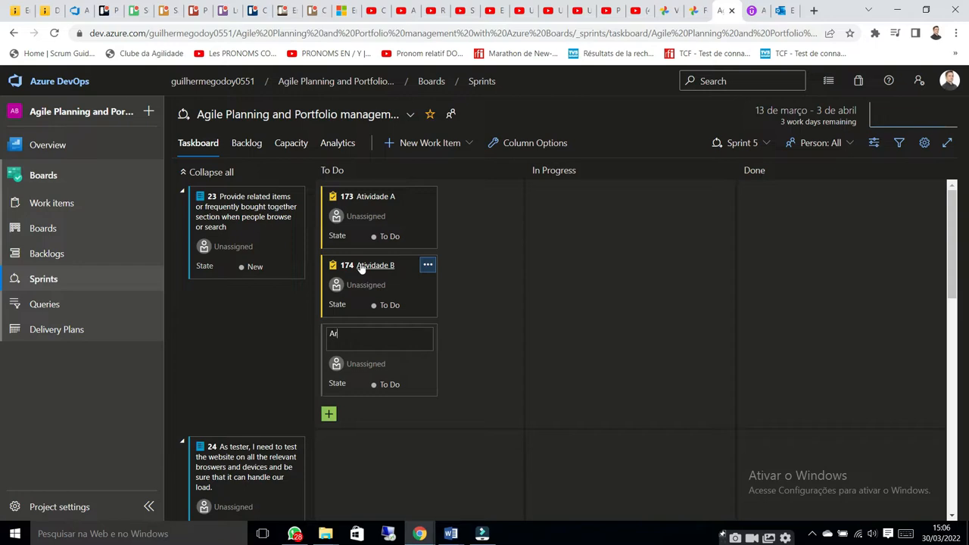
text(tividadecC)
key(Return)
click(493, 376)
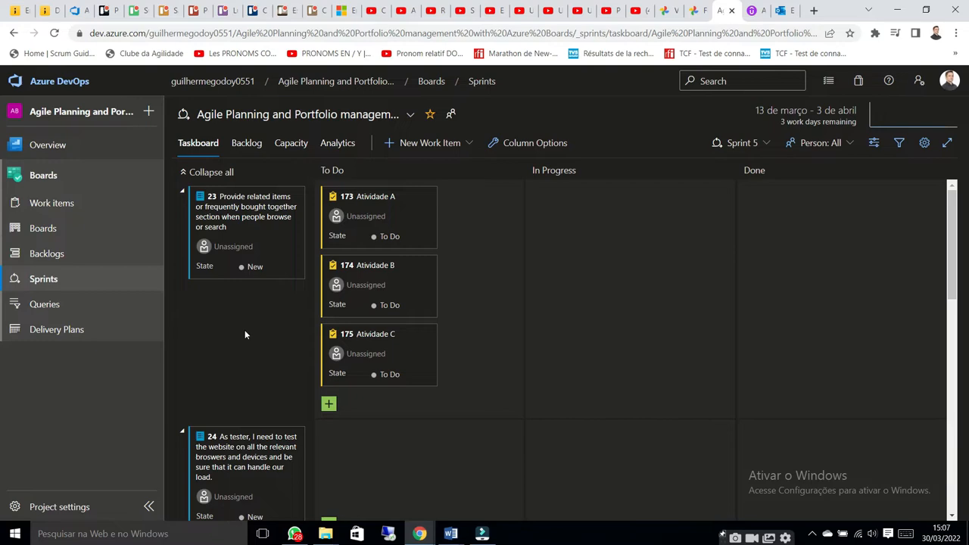
Add the tasks Atividade D and Atividade E to the tester's website-testing backlog item
scroll(299, 350, down, 3)
click(329, 335)
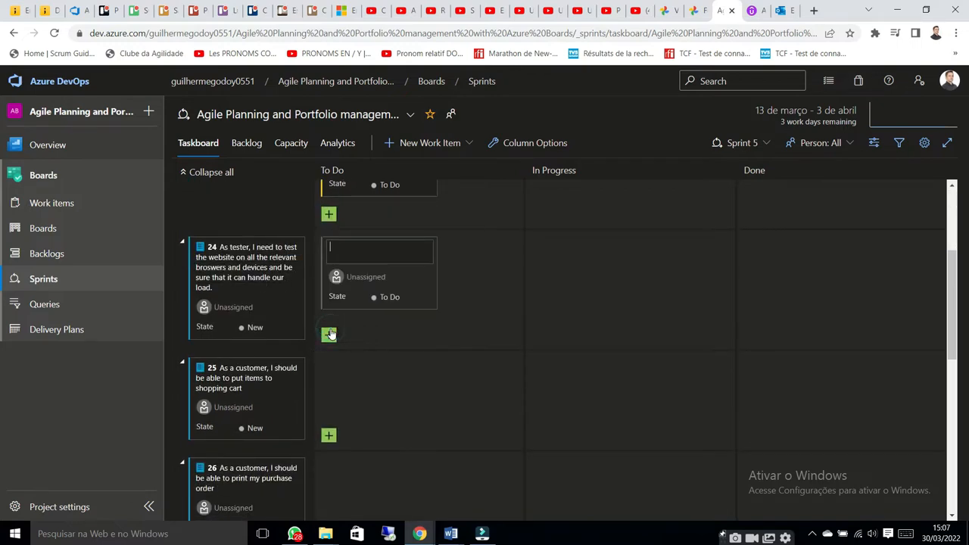
text(Atividade D)
key(Return)
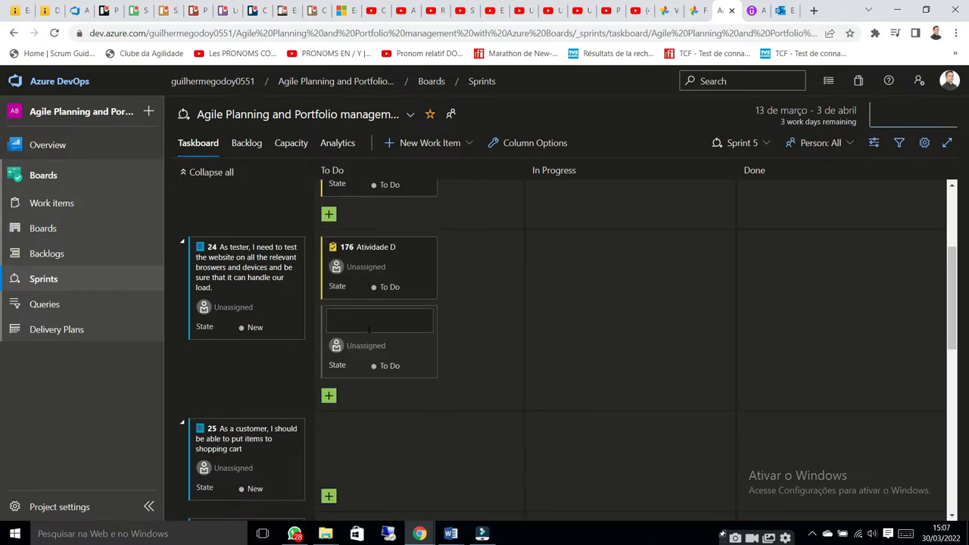
text(Atividade E)
key(Return)
click(504, 375)
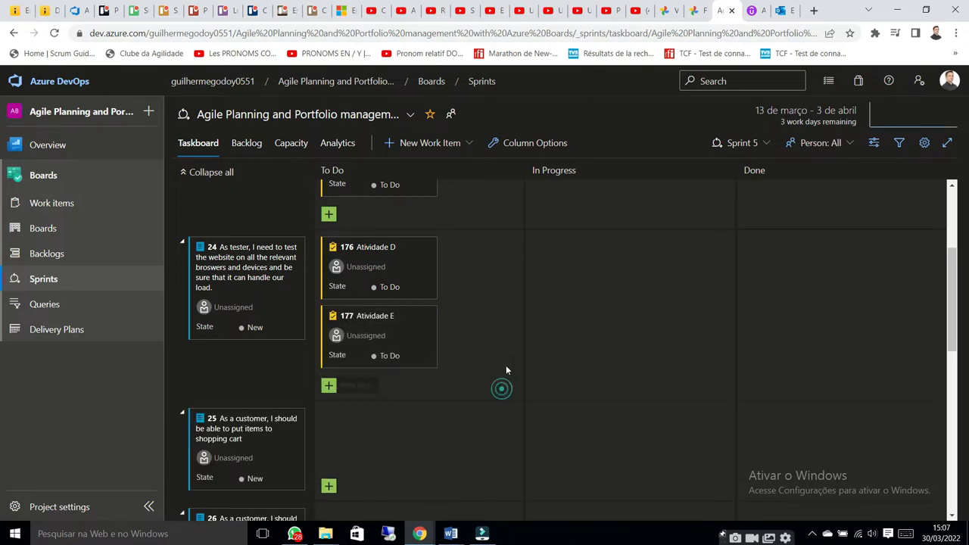
Review the sprint's backlog items and assign the Atividade A task to the team member
scroll(505, 305, up, 2)
scroll(412, 475, down, 4)
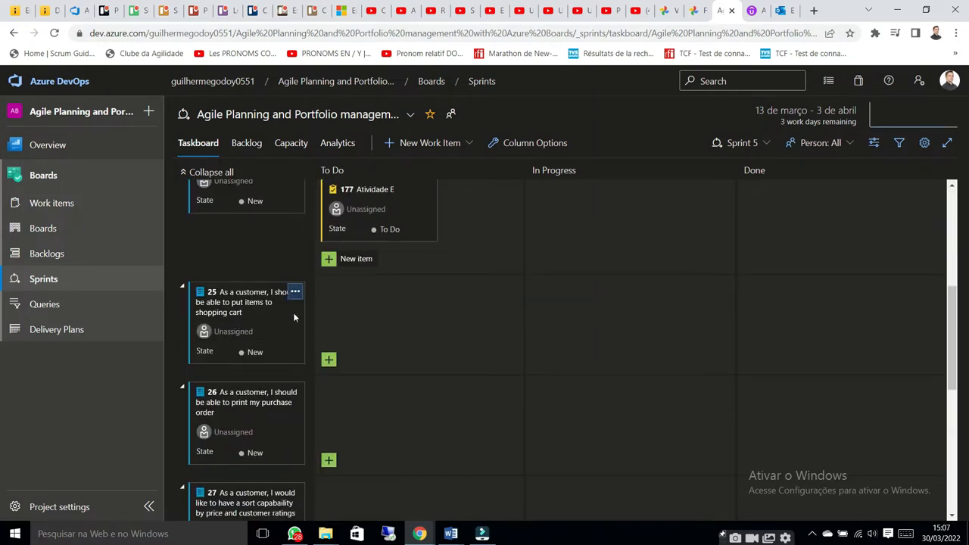
scroll(400, 449, down, 3)
scroll(411, 385, up, 6)
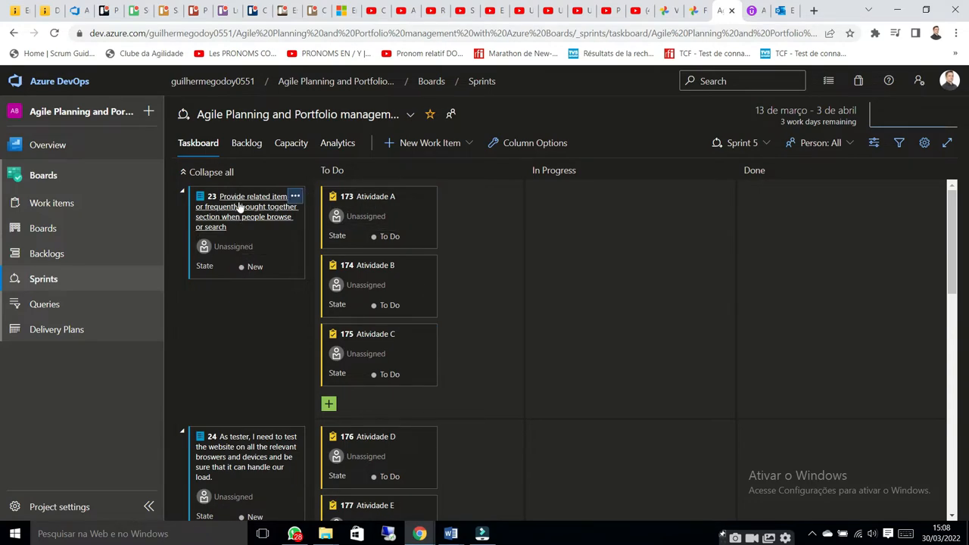
scroll(239, 206, down, 15)
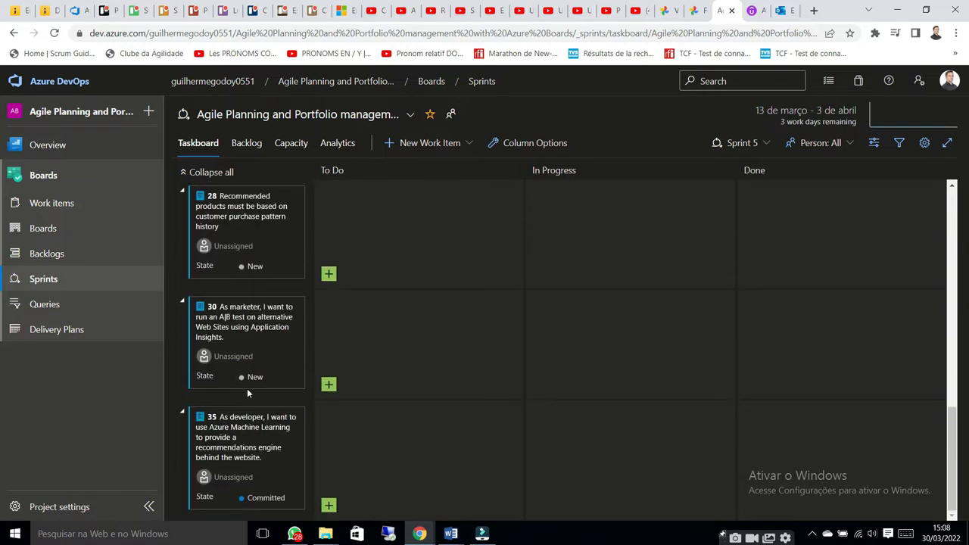
scroll(247, 389, up, 15)
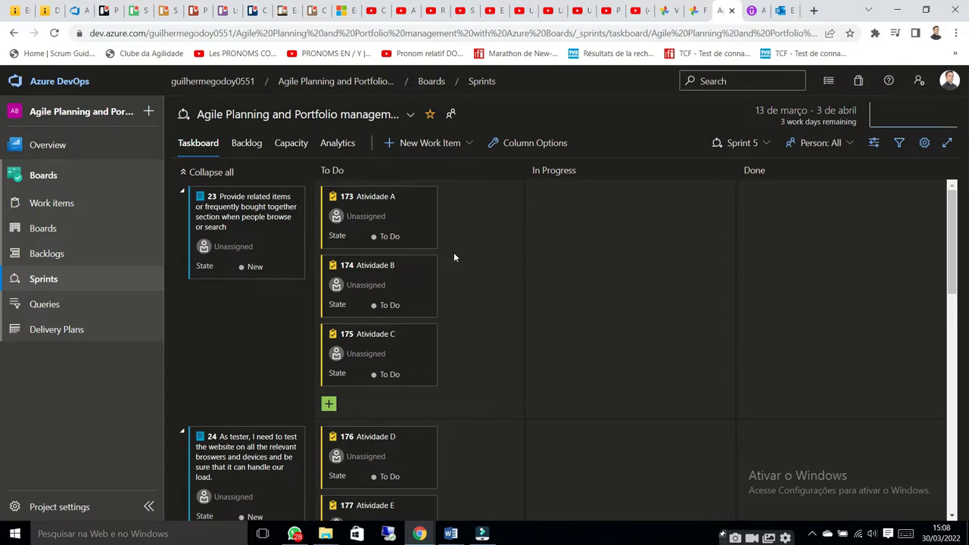
click(365, 217)
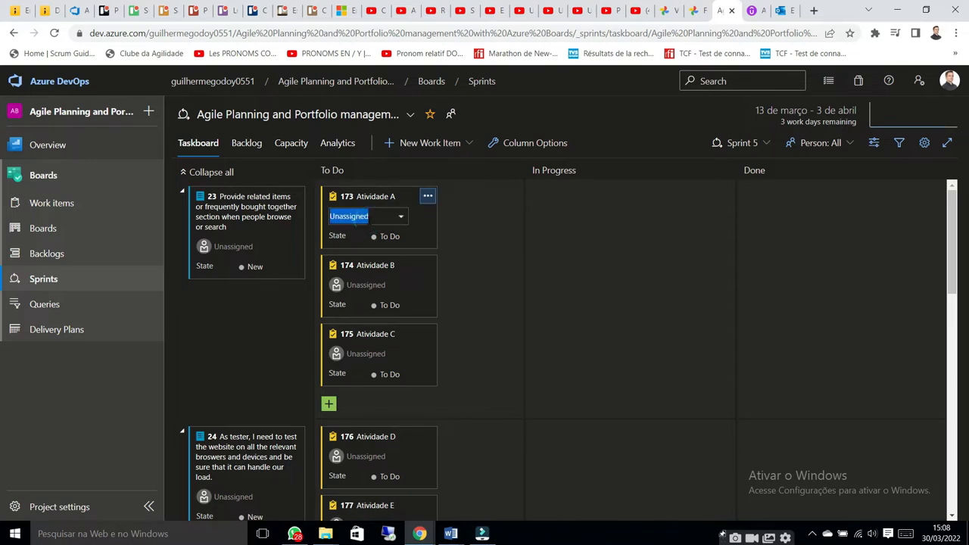
click(416, 257)
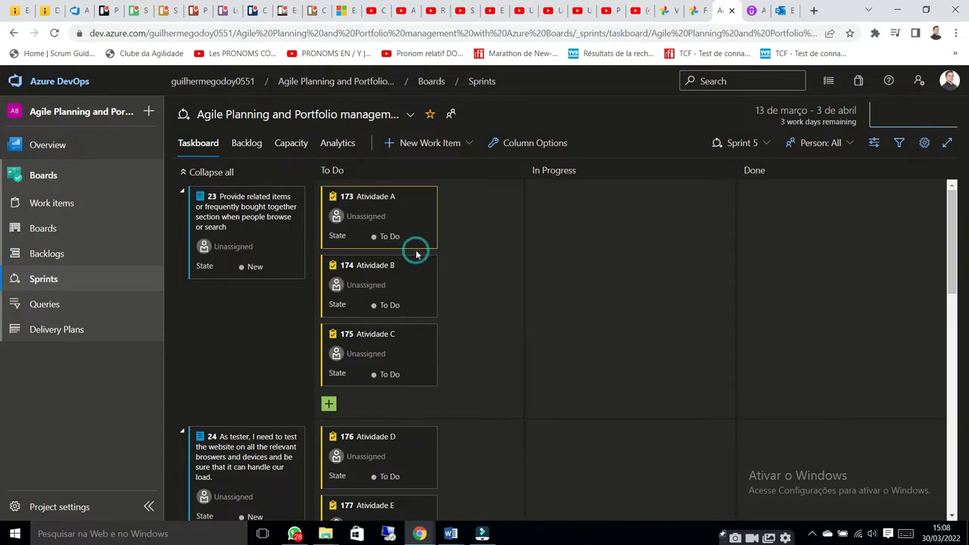
click(407, 222)
click(409, 261)
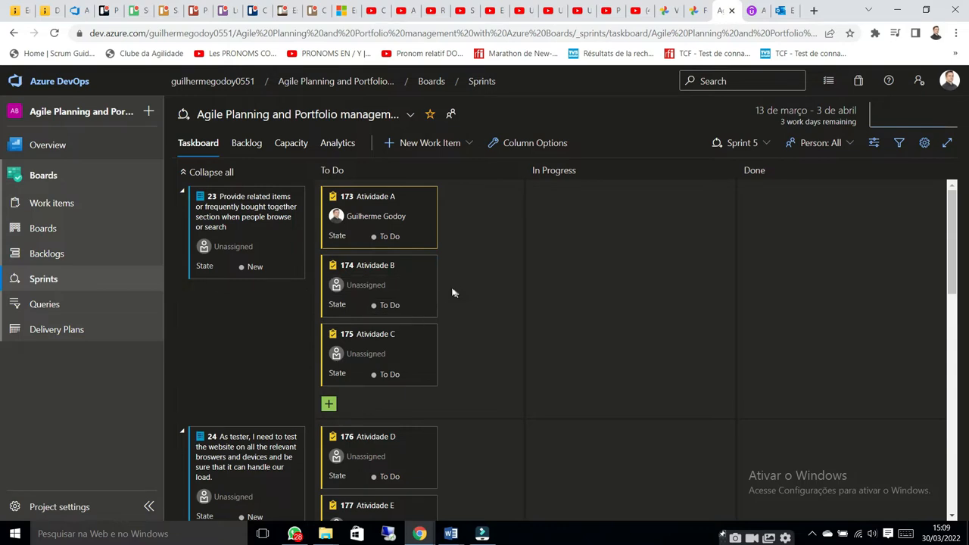
Move Atividade A to In Progress and on to Done, and return it to To Do
drag(409, 220, 595, 205)
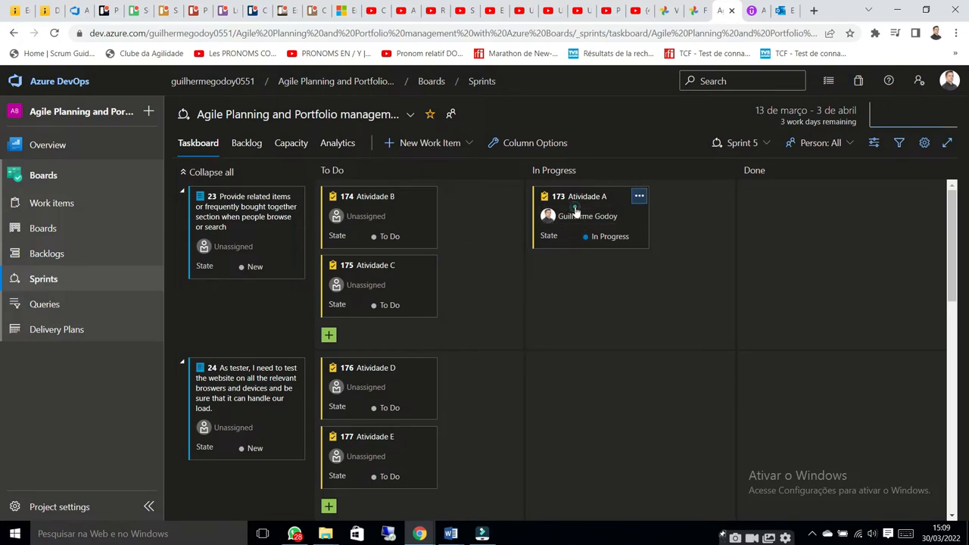
drag(595, 224, 825, 233)
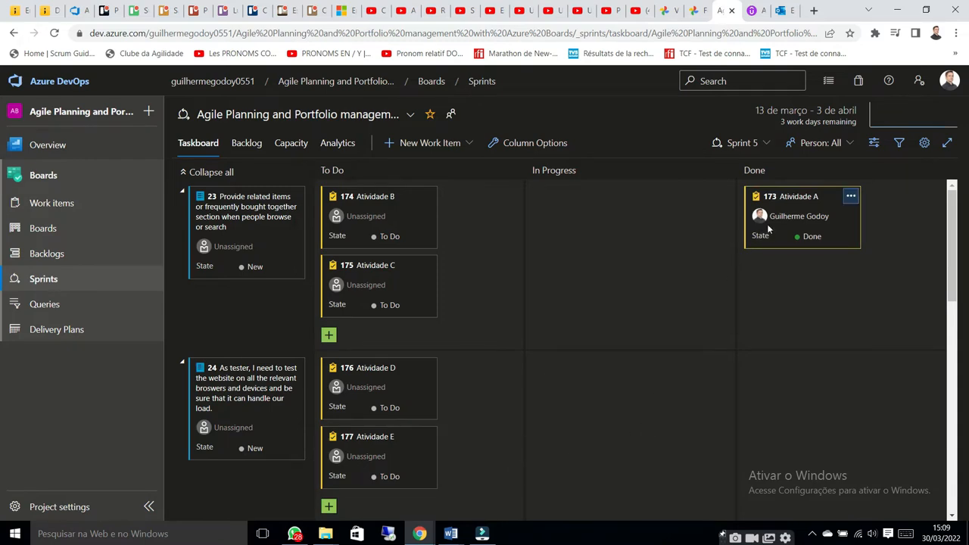
drag(807, 194, 396, 206)
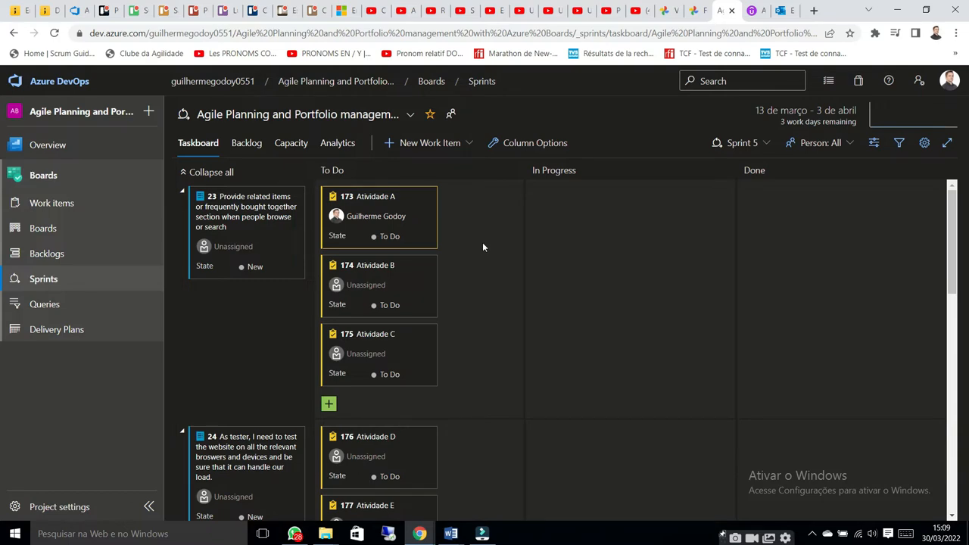
Open the Sprint 5 backlog and view a blank new-task form for its first item, discarding it
click(247, 145)
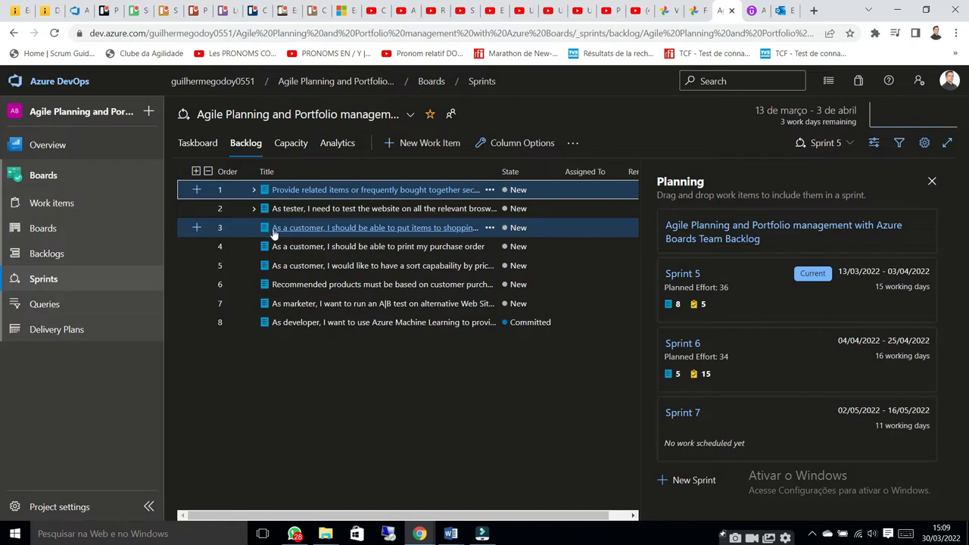
click(196, 190)
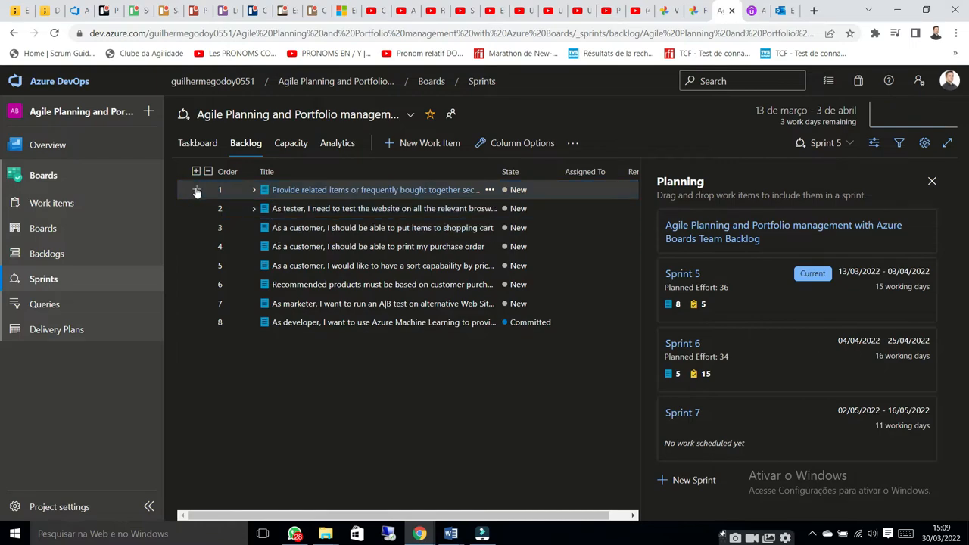
click(196, 190)
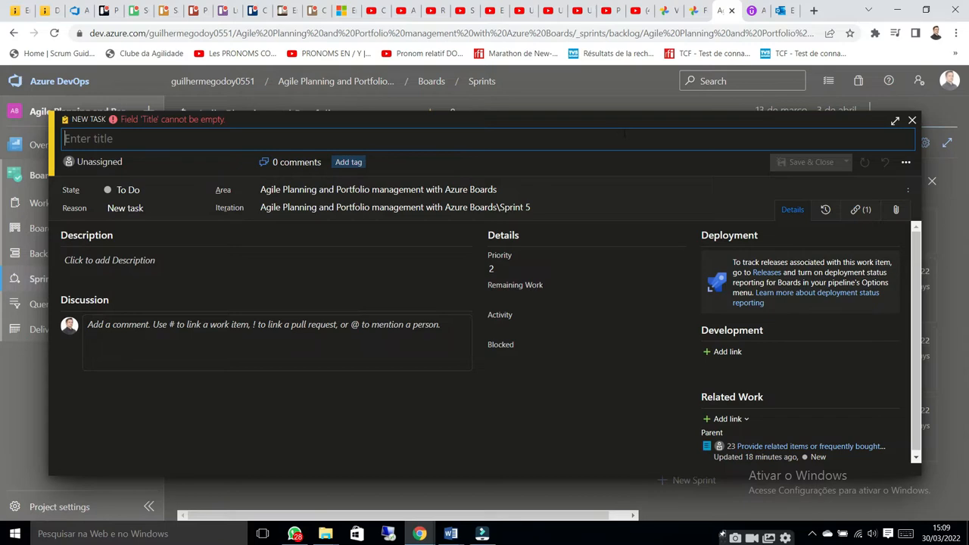
click(913, 120)
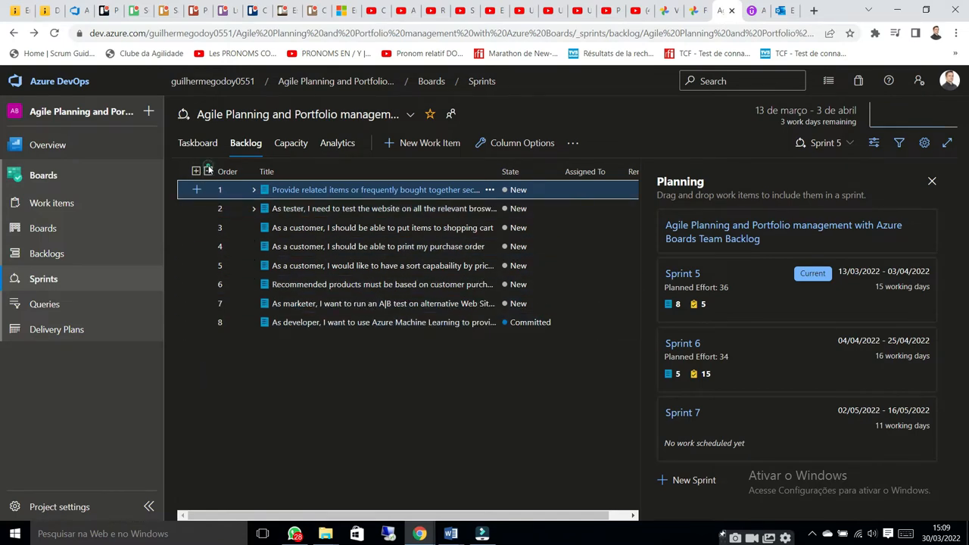
Expand the sprint backlog by one level to examine the tasks under each item, and close the Planning overview
click(196, 171)
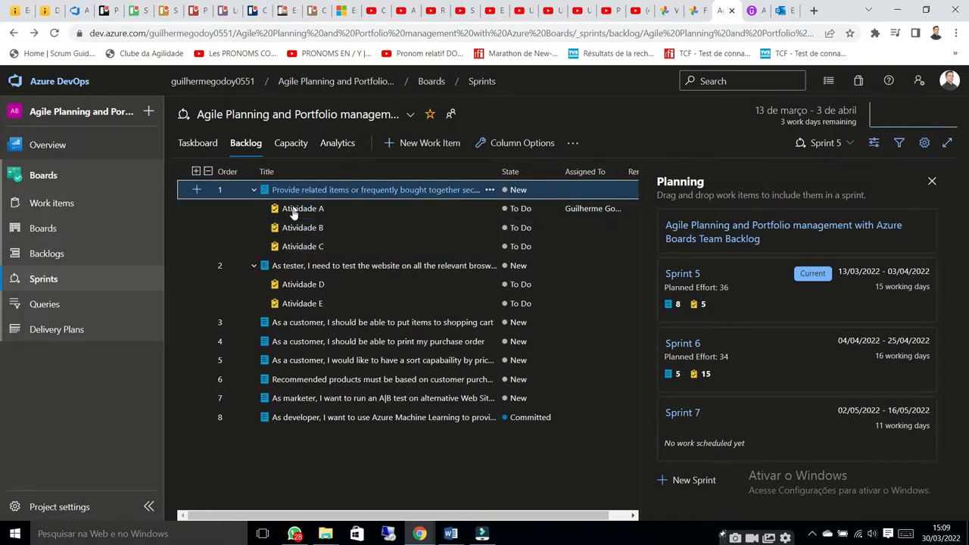
click(209, 171)
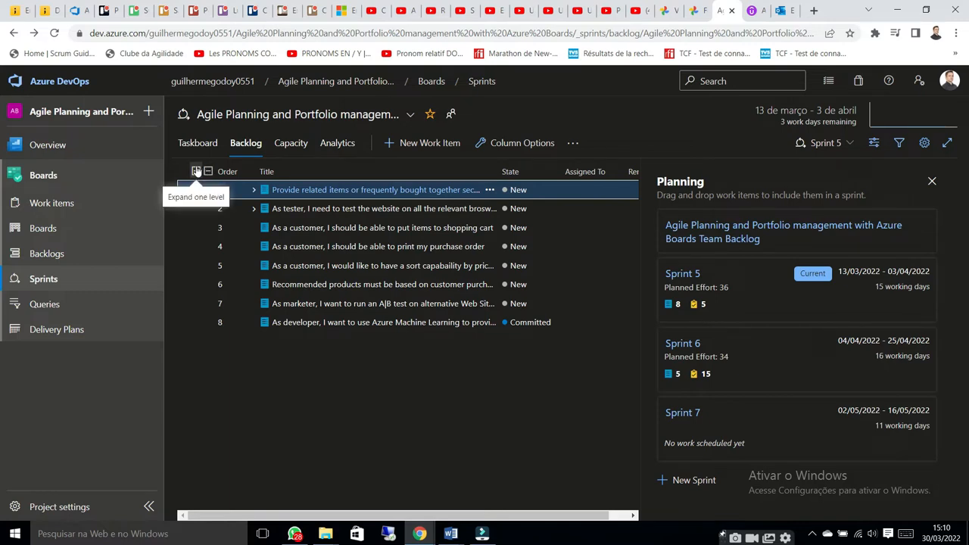
click(197, 172)
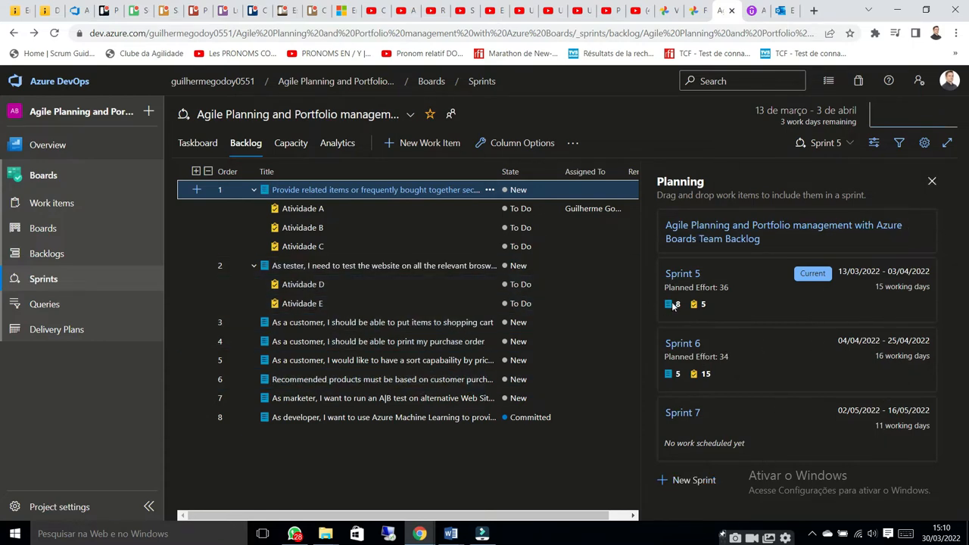
drag(443, 274, 692, 305)
click(932, 183)
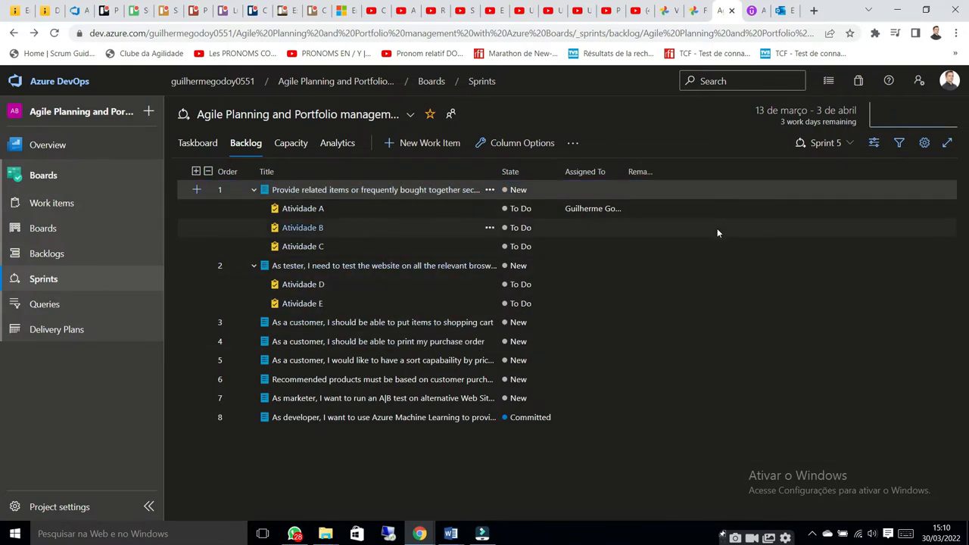
Open the Sprint 5 capacity plan and try to add all team members to it
click(292, 144)
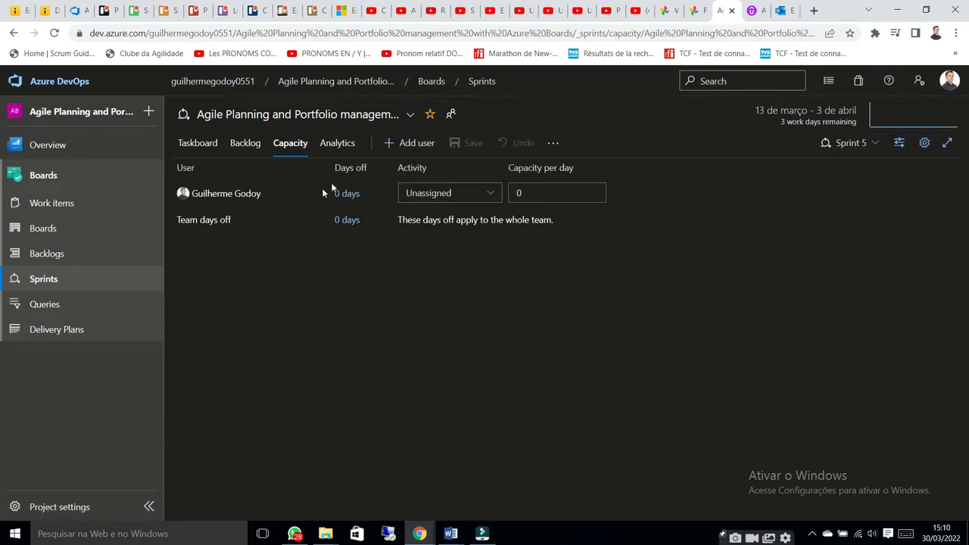
click(423, 146)
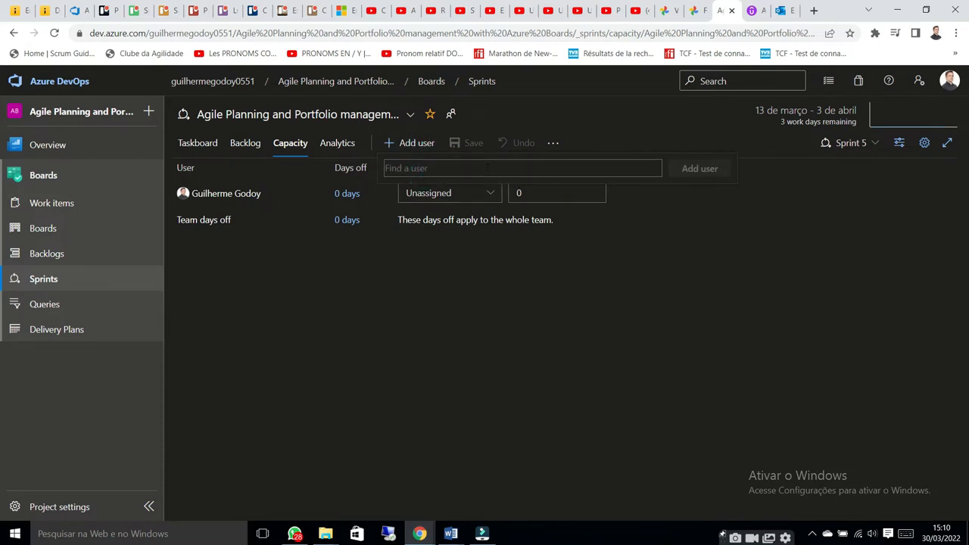
click(553, 144)
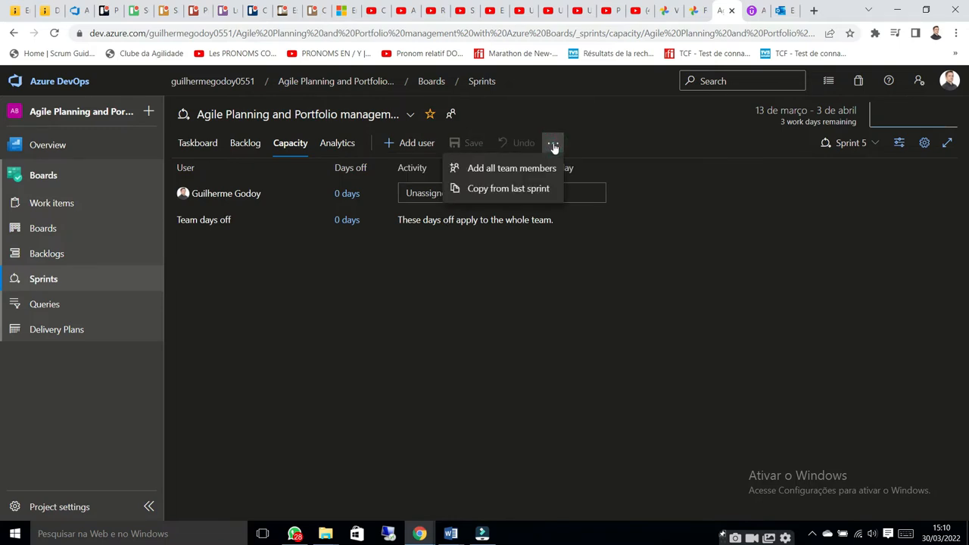
click(519, 169)
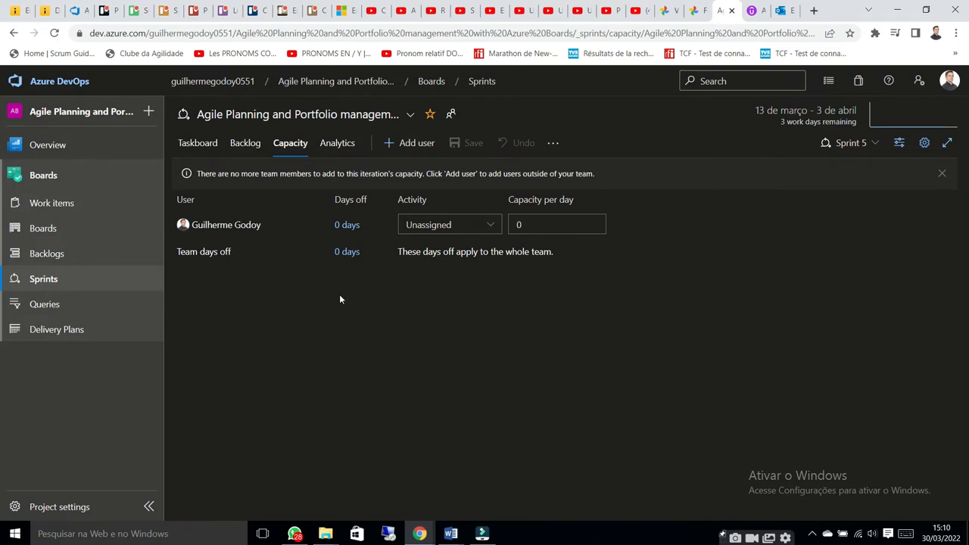
Set the team member's activity to Development and the capacity per day to 8
click(490, 227)
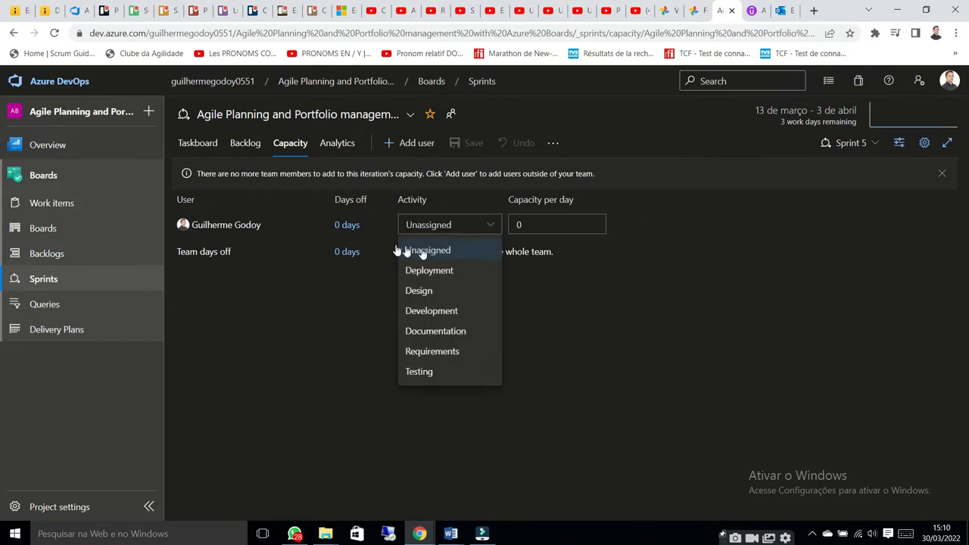
click(446, 311)
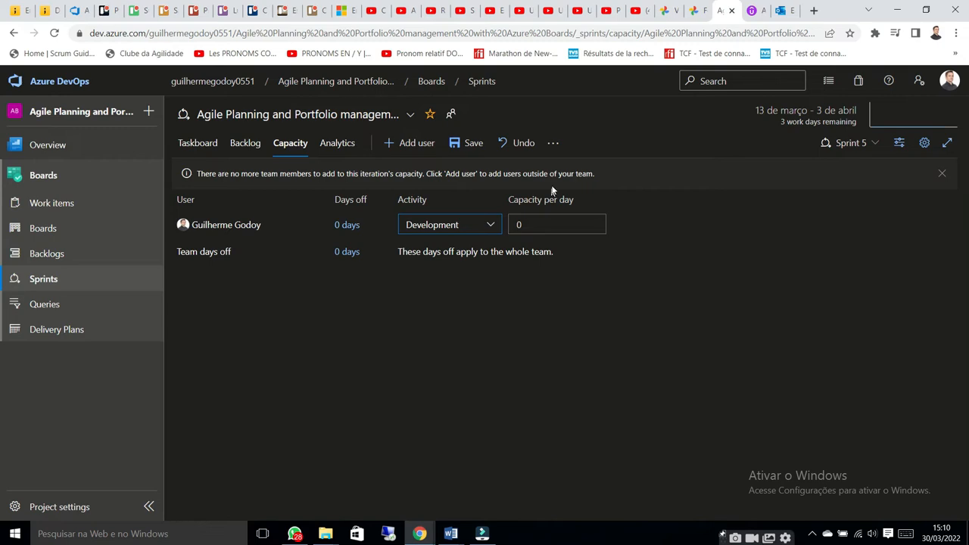
click(530, 221)
text(8)
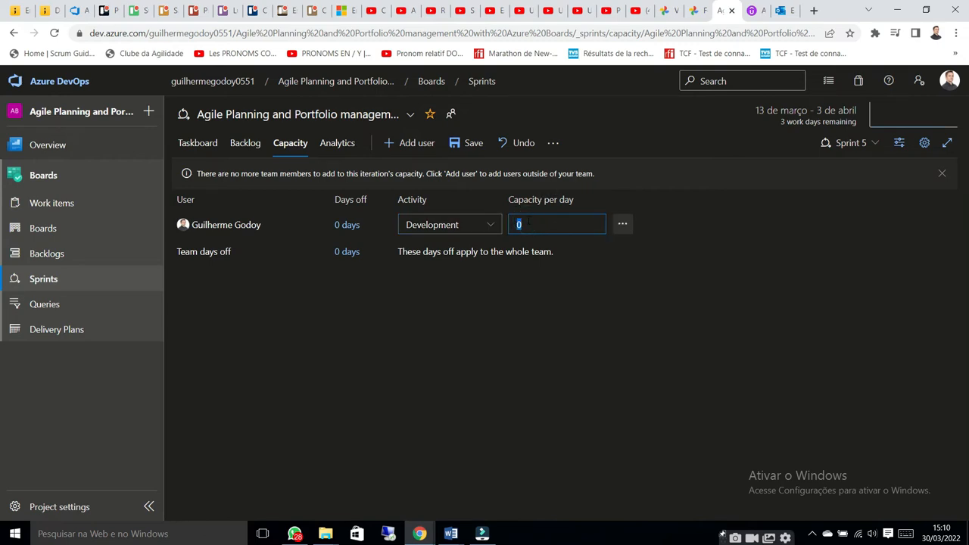
click(541, 299)
Add a day off for the entire team starting and ending on 01/04/2022
click(345, 252)
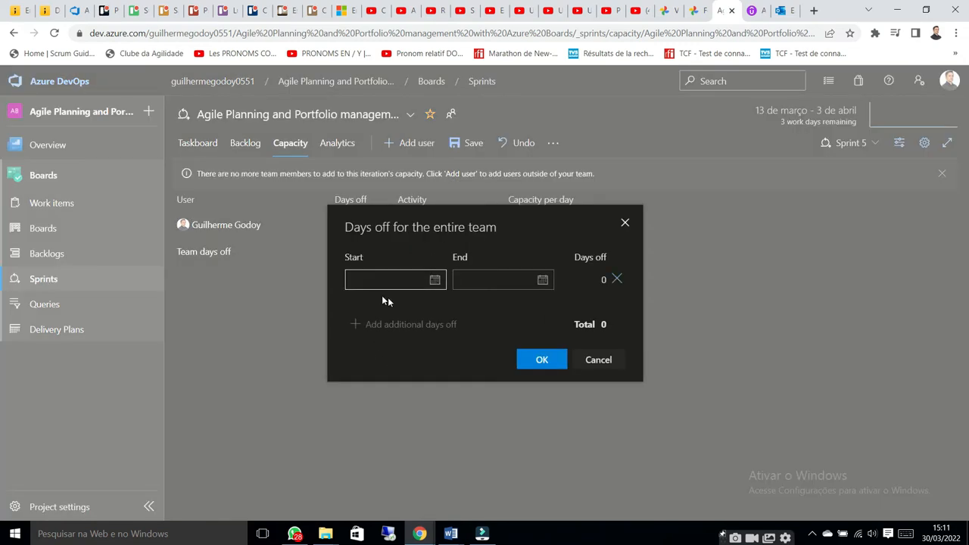
click(435, 280)
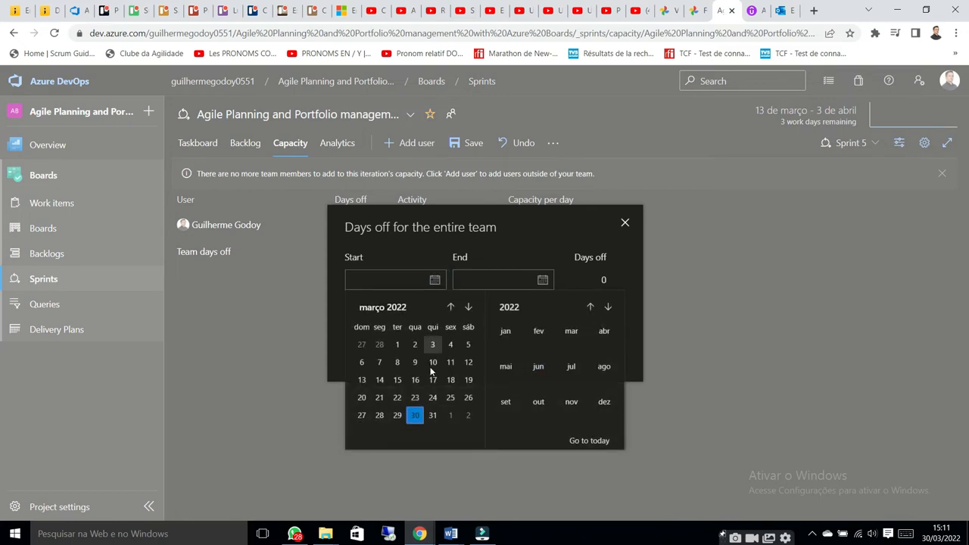
click(449, 418)
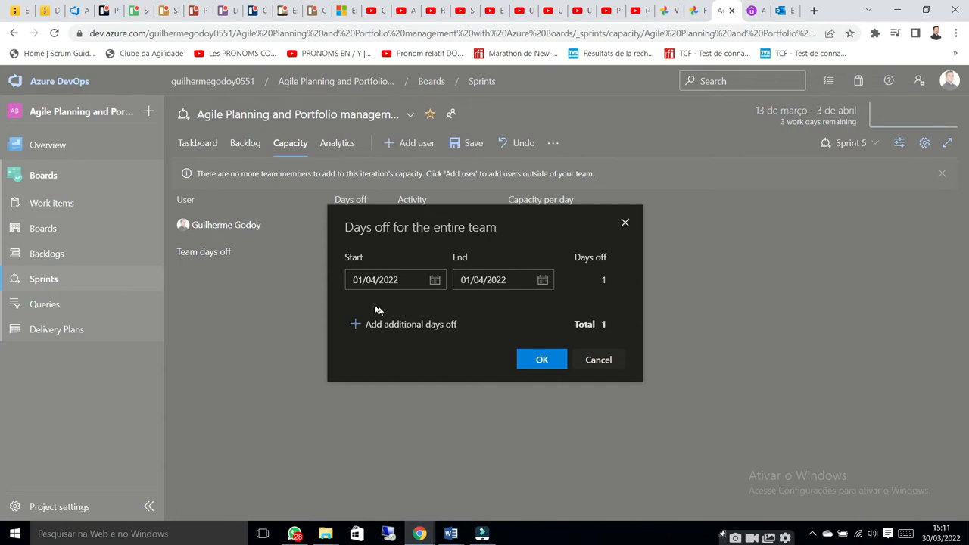
click(539, 362)
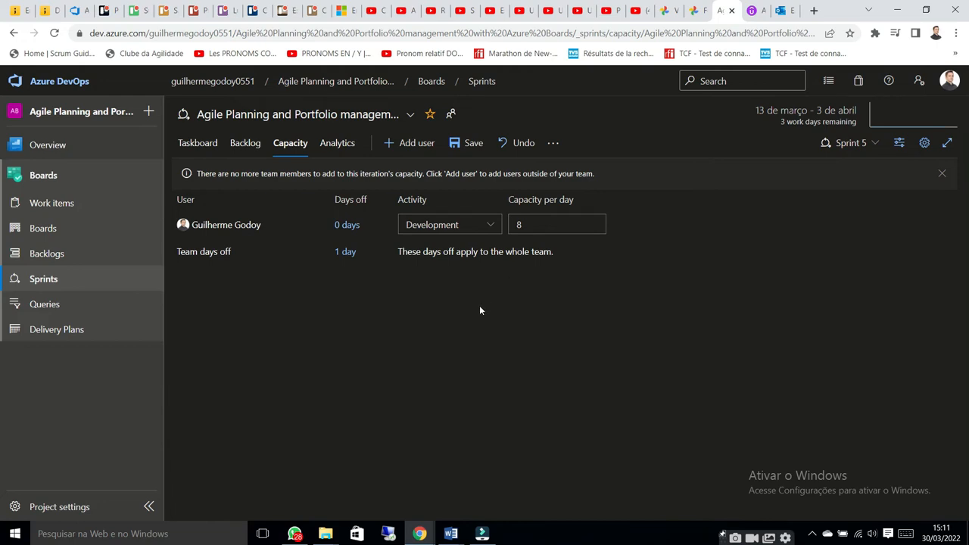
Show the Work details pane to examine the workload by team, activity and assignee, and close it
click(899, 143)
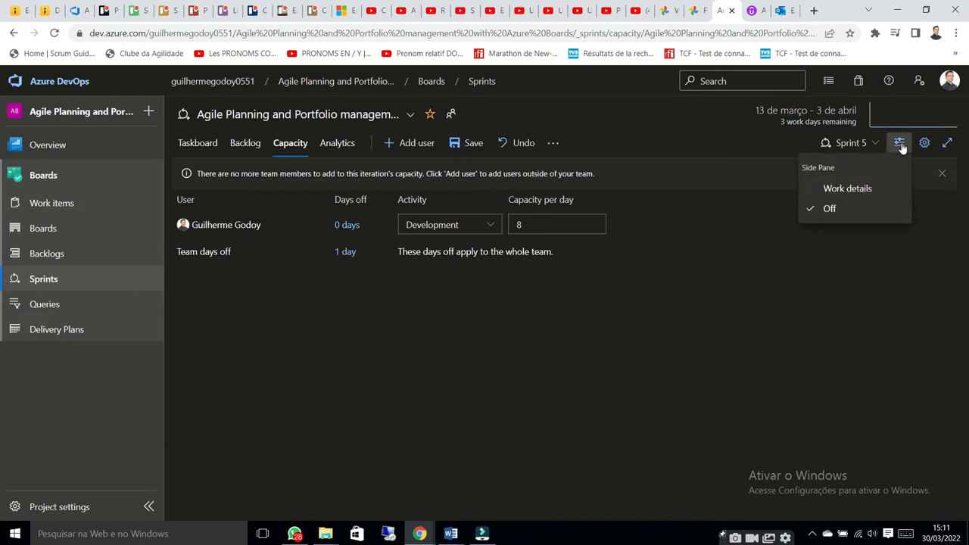
click(852, 192)
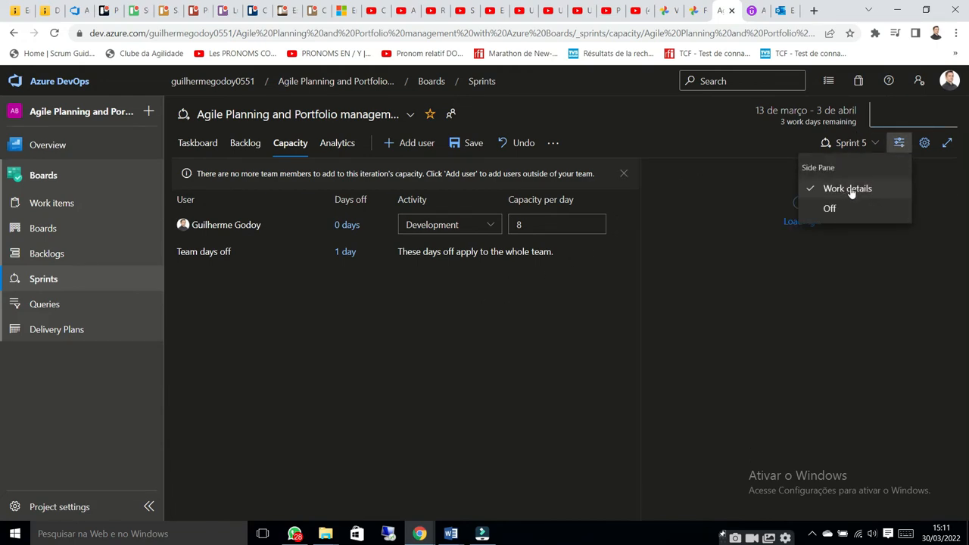
click(594, 337)
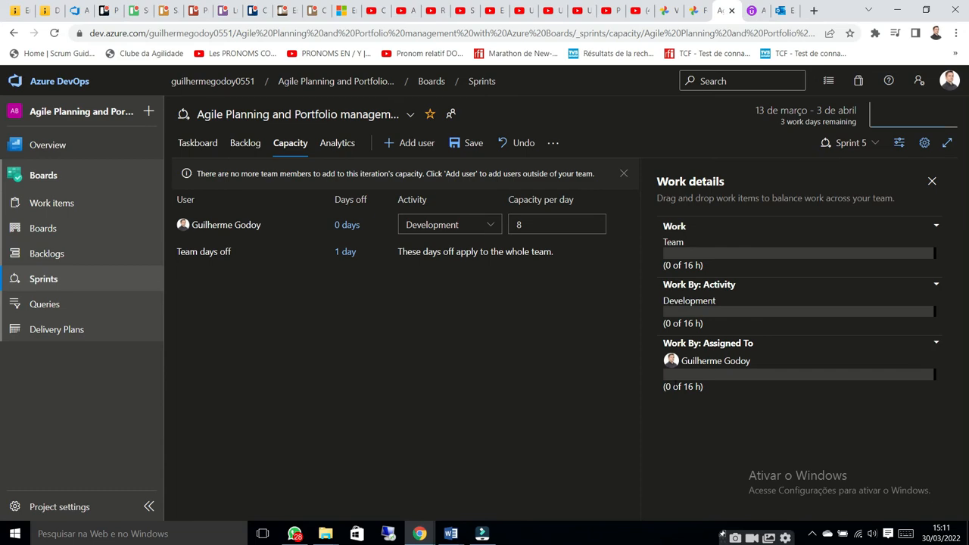
click(932, 179)
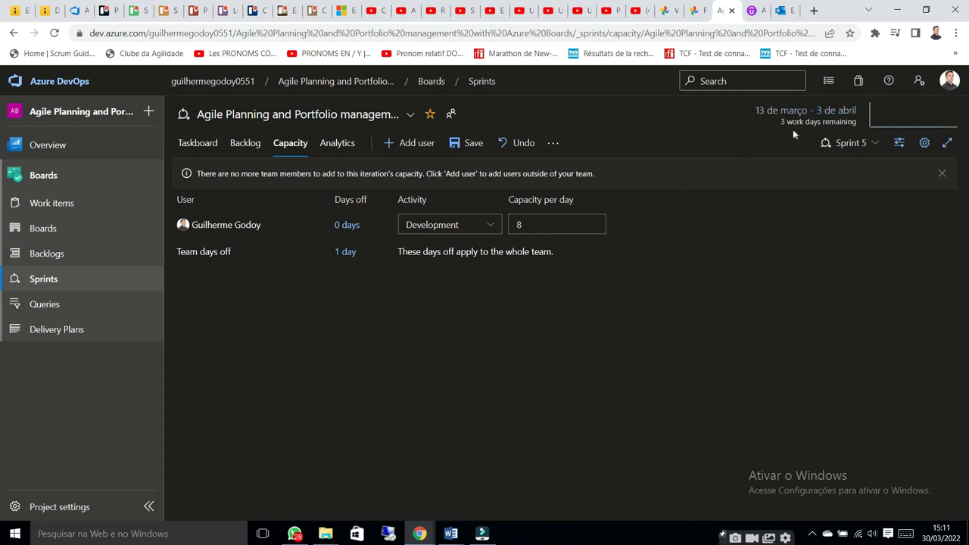
Check the sprint's remaining work days and save the Sprint 5 capacity plan
drag(780, 122, 861, 122)
click(698, 234)
click(462, 148)
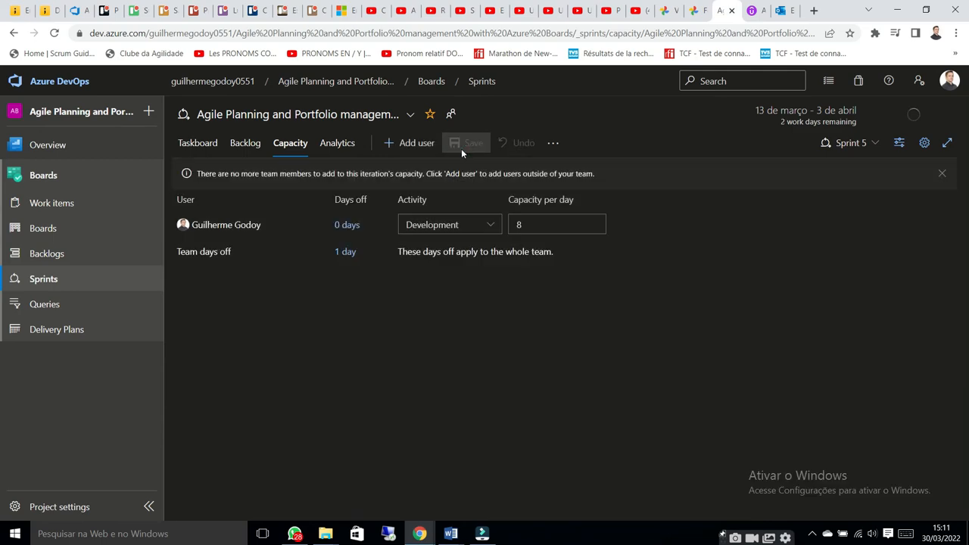
Open the team settings and turn the Epics and Features backlog levels off and back on
click(925, 144)
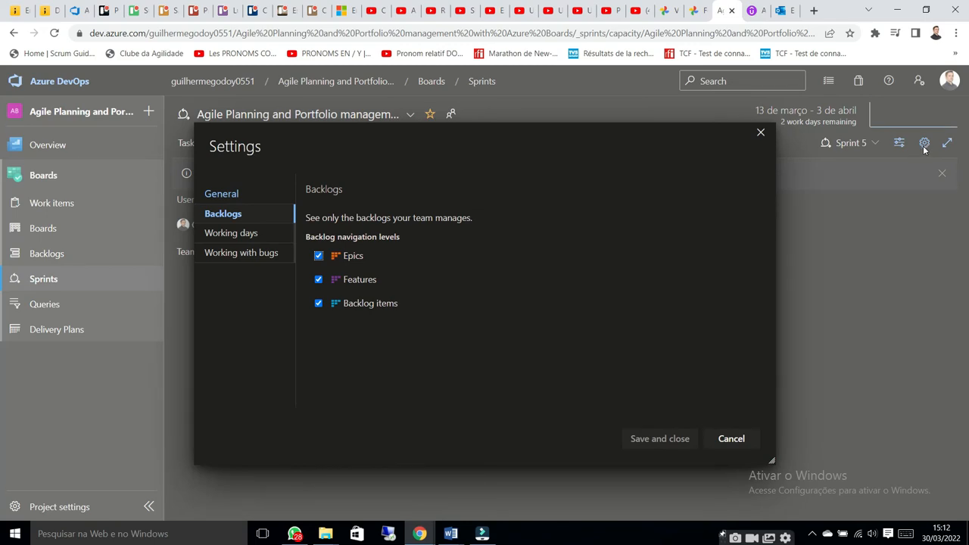
click(318, 256)
click(318, 279)
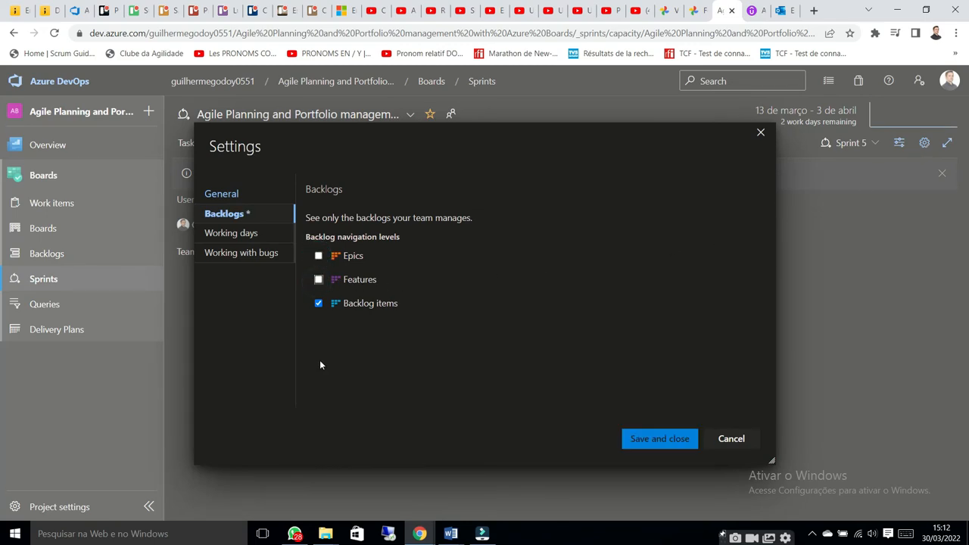
click(318, 279)
click(318, 256)
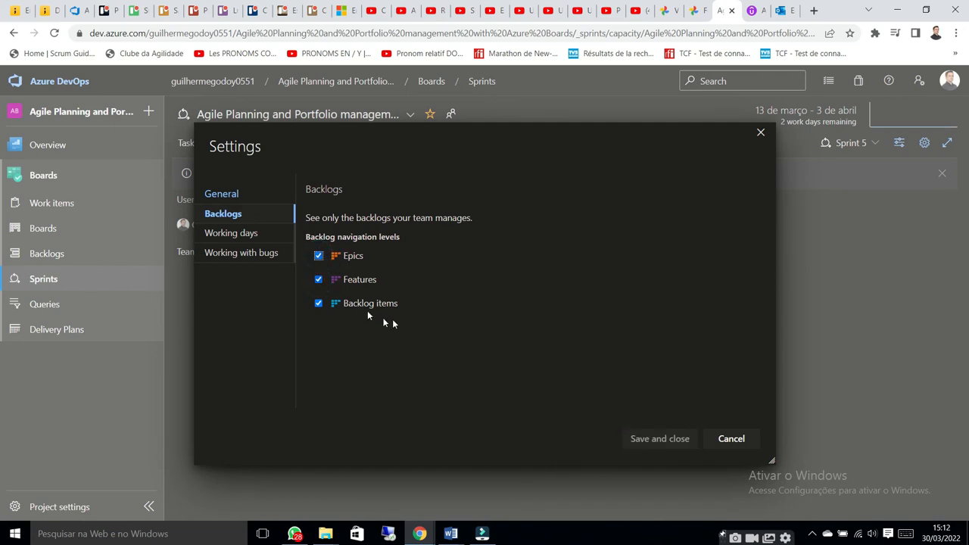
Try adding Saturday to the team's working days and clear it again
click(250, 235)
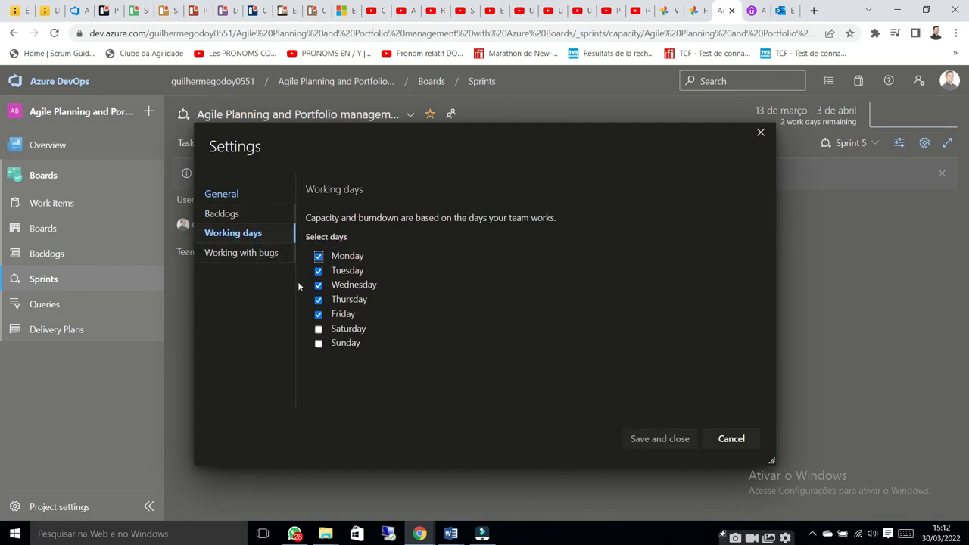
click(318, 328)
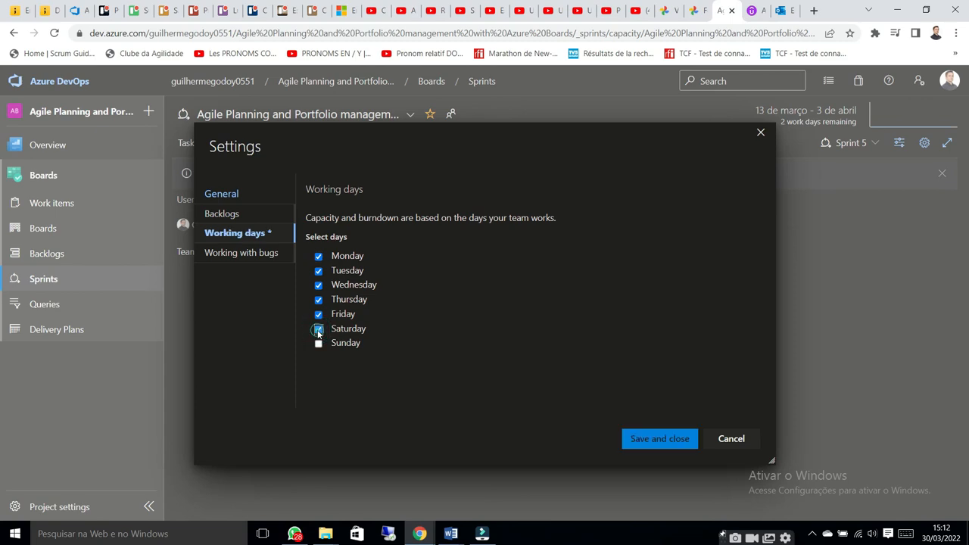
click(318, 329)
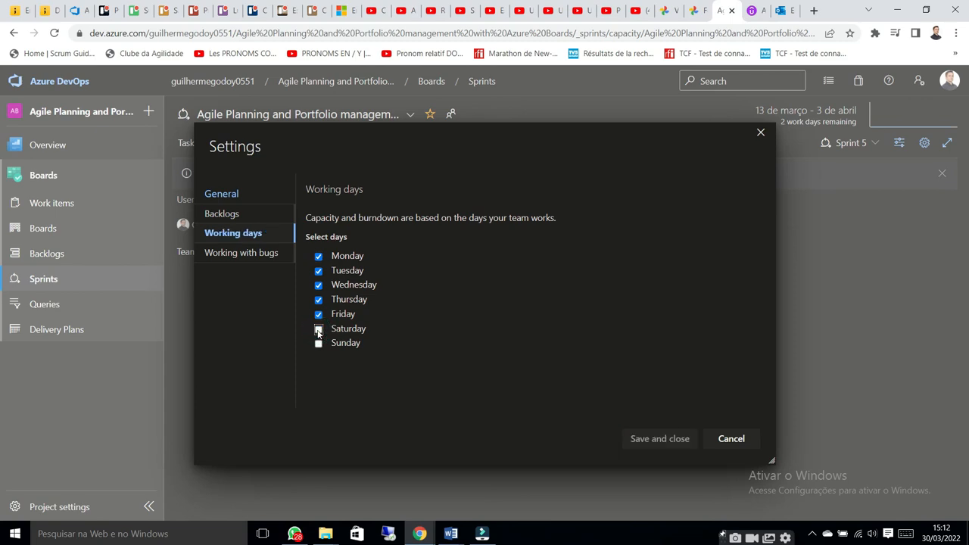
Save the team's bug preference as managed with tasks, and open the Sprint 5 taskboard
click(266, 256)
click(318, 263)
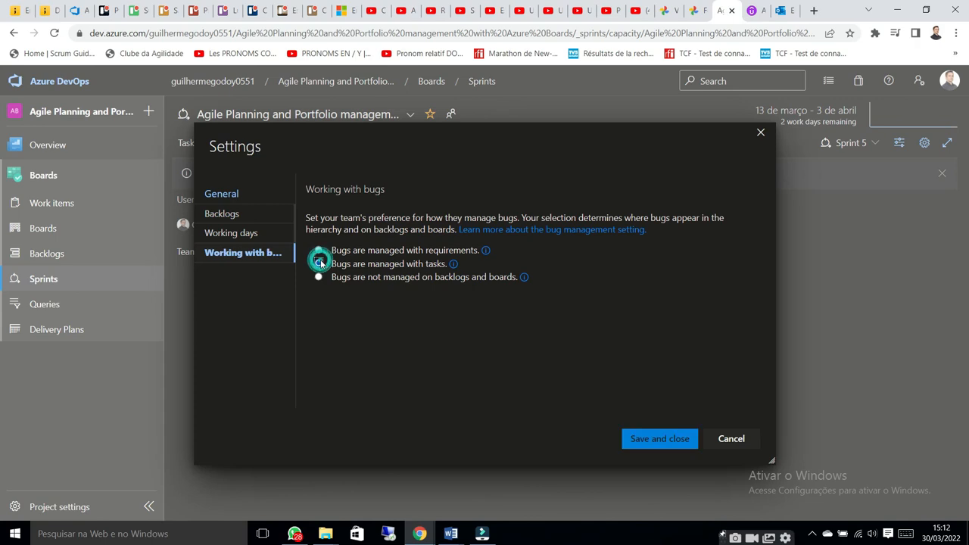
click(649, 439)
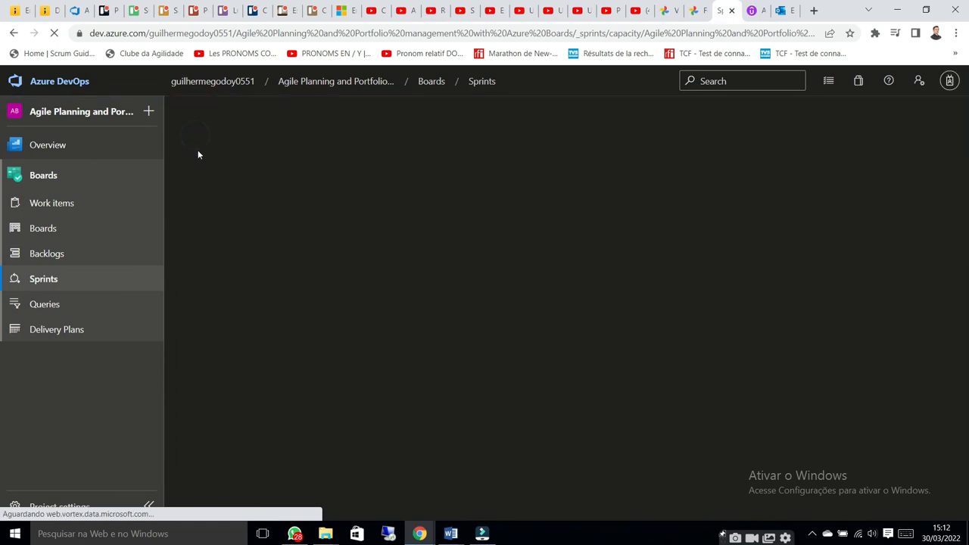
click(203, 147)
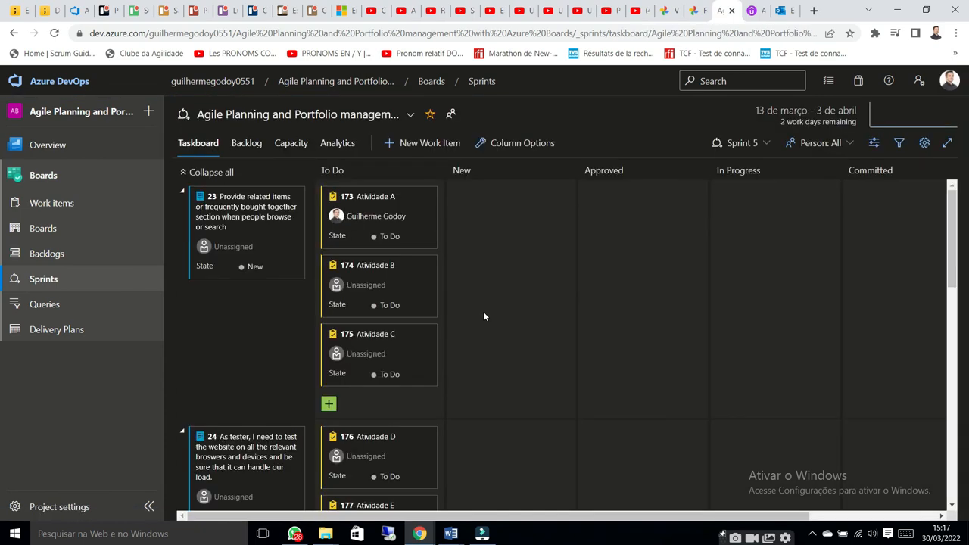